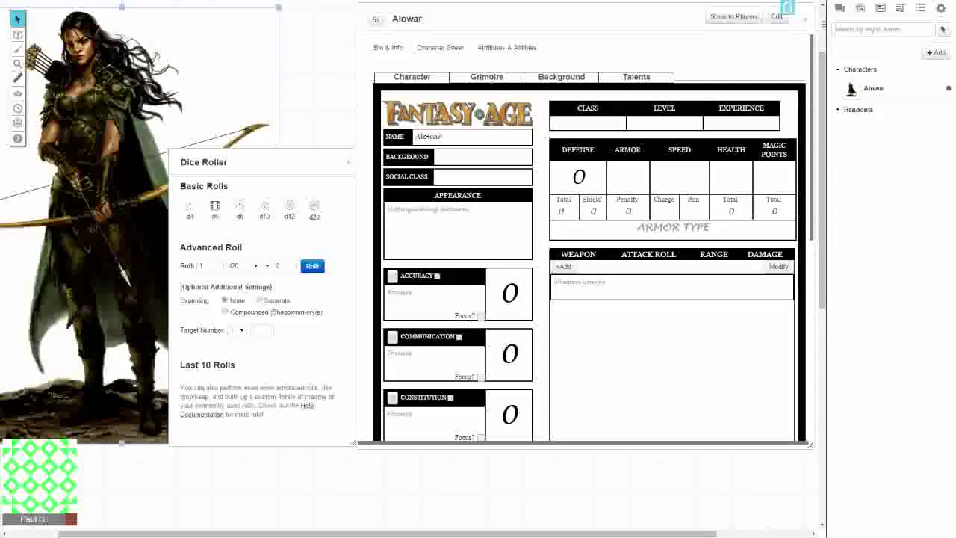
Enter "Outcast half-breed." as the character's concept on the Background page of the Alowar sheet
left_click(489, 79)
left_click(551, 79)
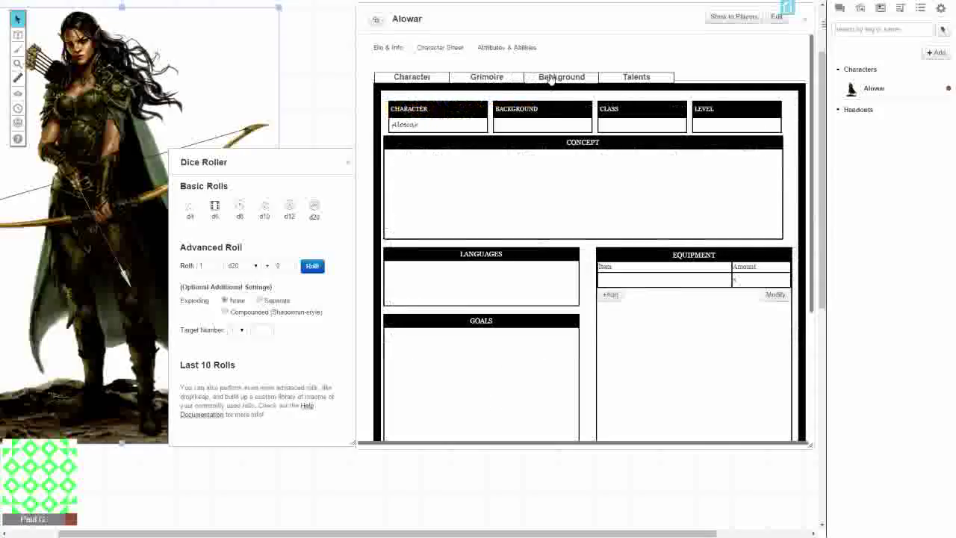
left_click(527, 177)
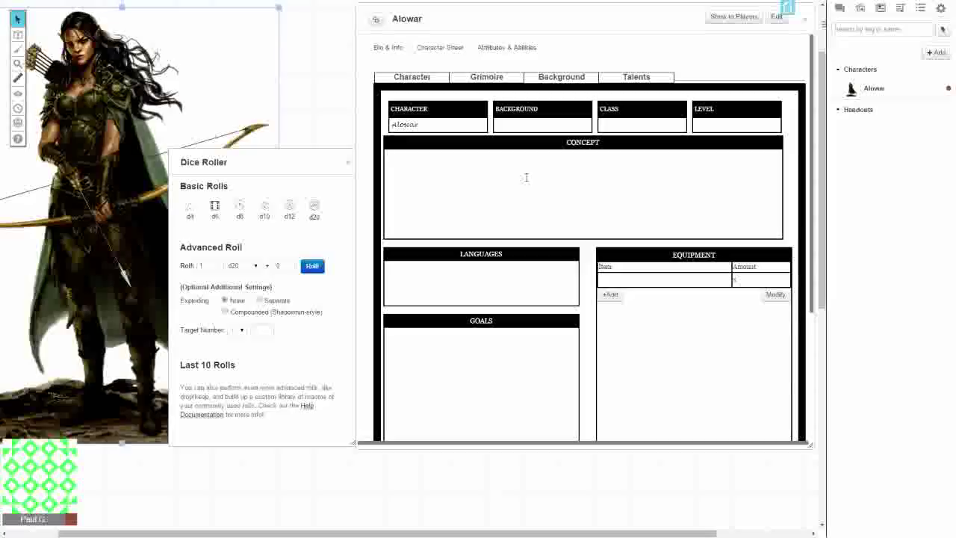
type("Outcast half-elve")
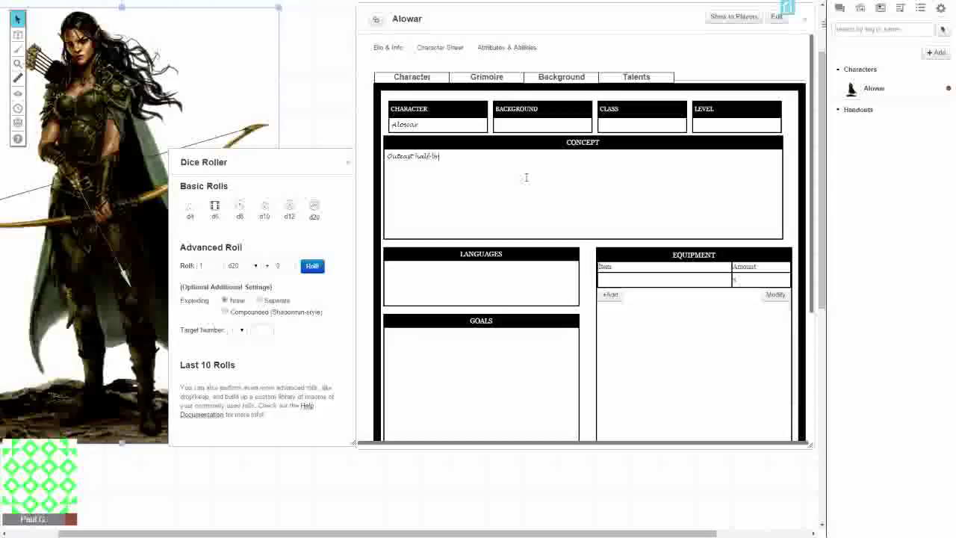
key("BackSpace")
key("BackSpace")
key("BackSpace")
key("BackSpace")
type("breed.")
Set Alowar's Accuracy score to 3 on the main character page
left_click(431, 84)
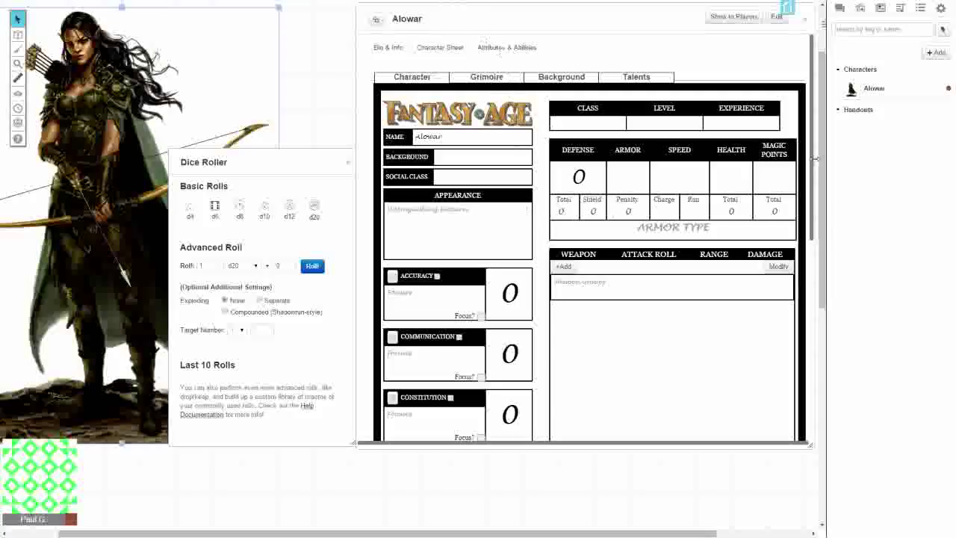
left_click_drag(812, 147, 806, 266)
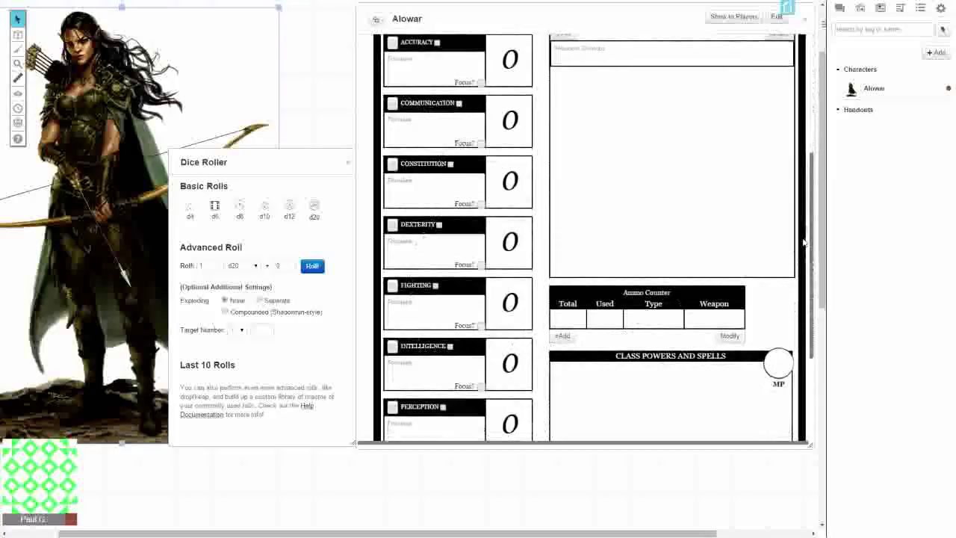
mouse_move(809, 245)
left_mouse_down()
mouse_move(801, 298)
mouse_move(797, 202)
mouse_move(796, 240)
left_mouse_up()
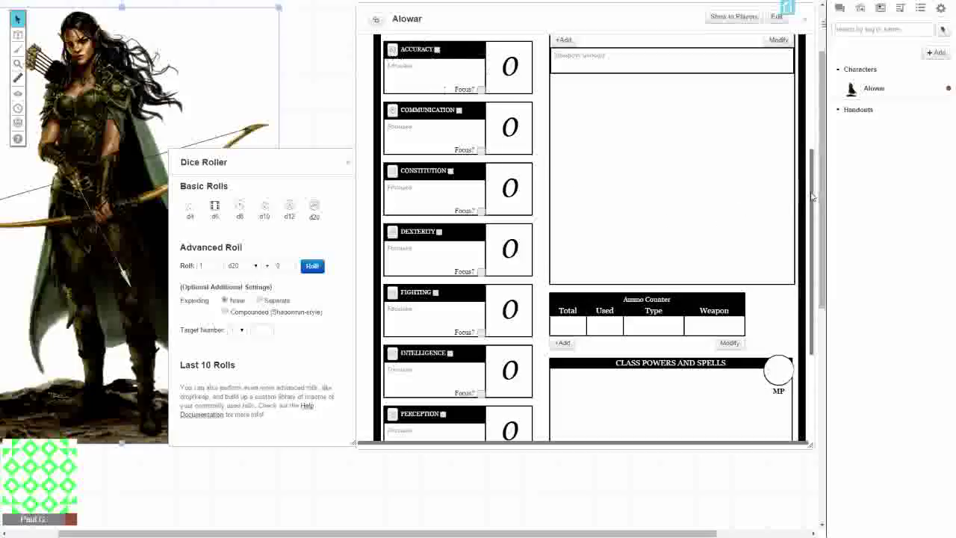
left_click_drag(813, 197, 783, 197)
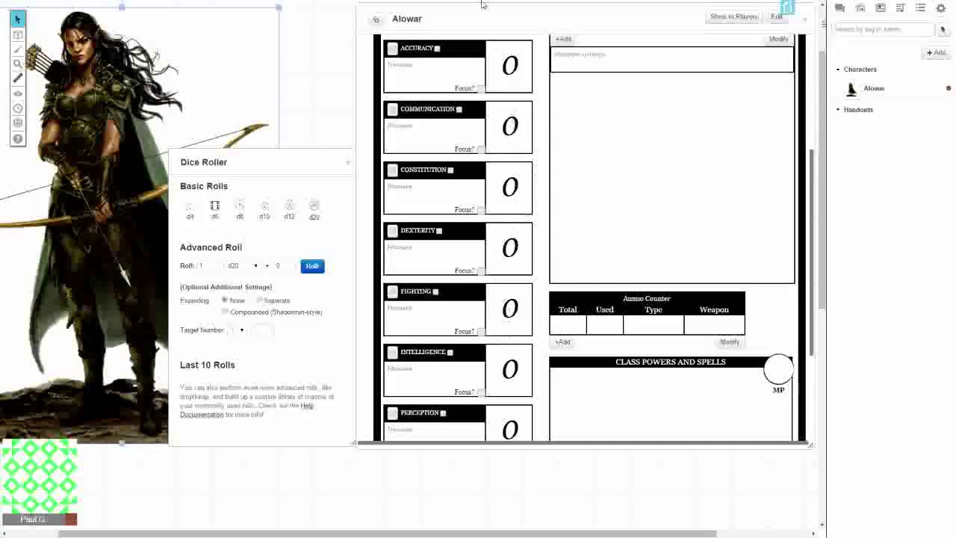
double_click(517, 74)
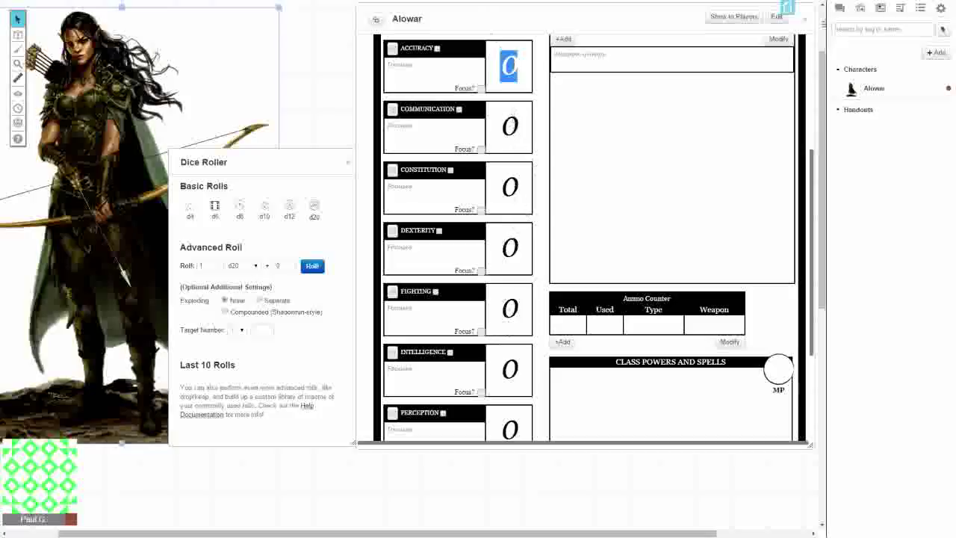
type("3")
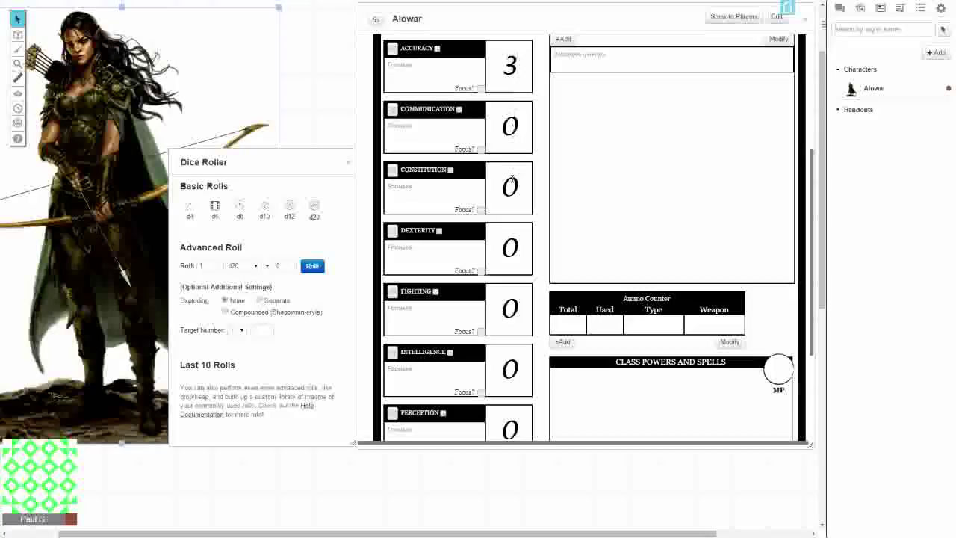
Set the Dexterity score to 2 and the Fighting score to 1
double_click(514, 185)
double_click(509, 249)
type("2")
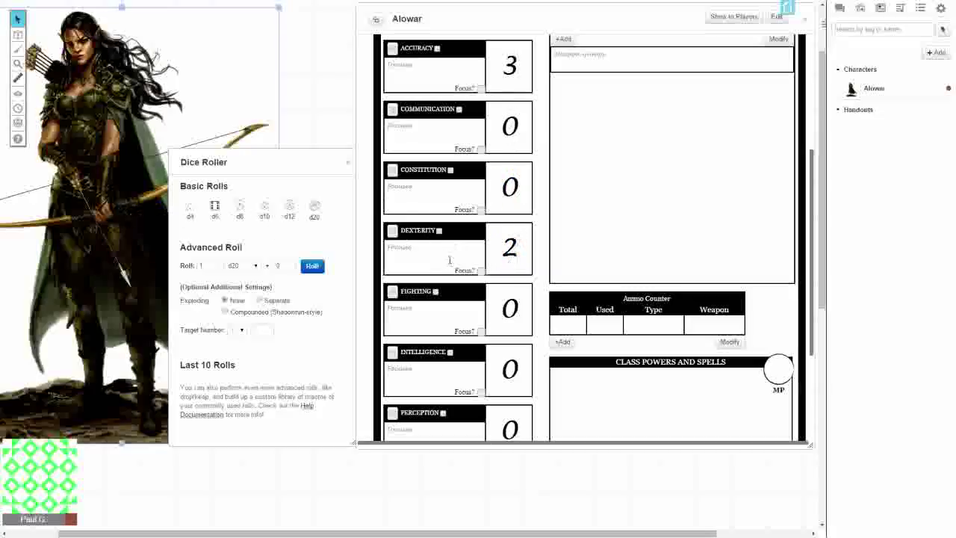
double_click(514, 311)
type("1")
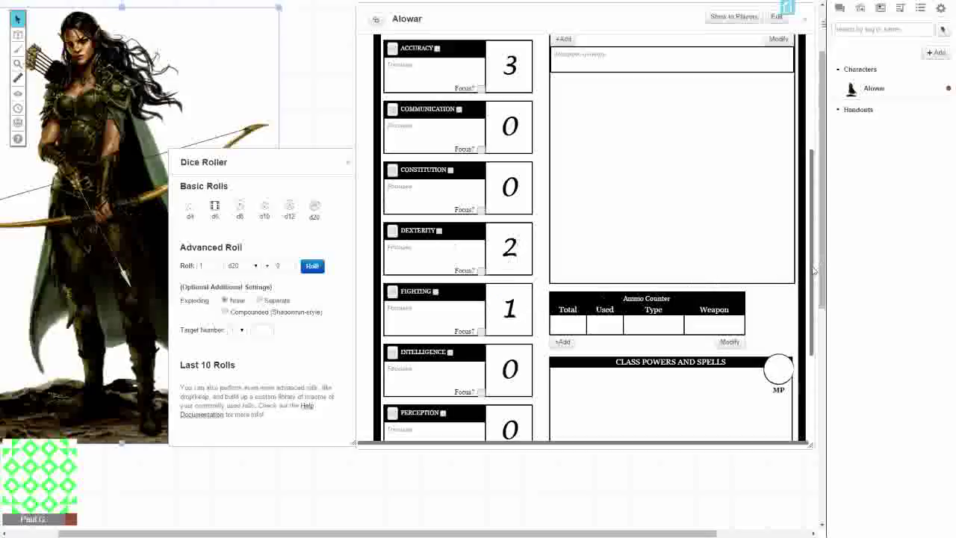
Set the Perception score to 3 and the Strength score to 1
scroll(805, 313, "down", 2)
scroll(805, 313, "down", 1)
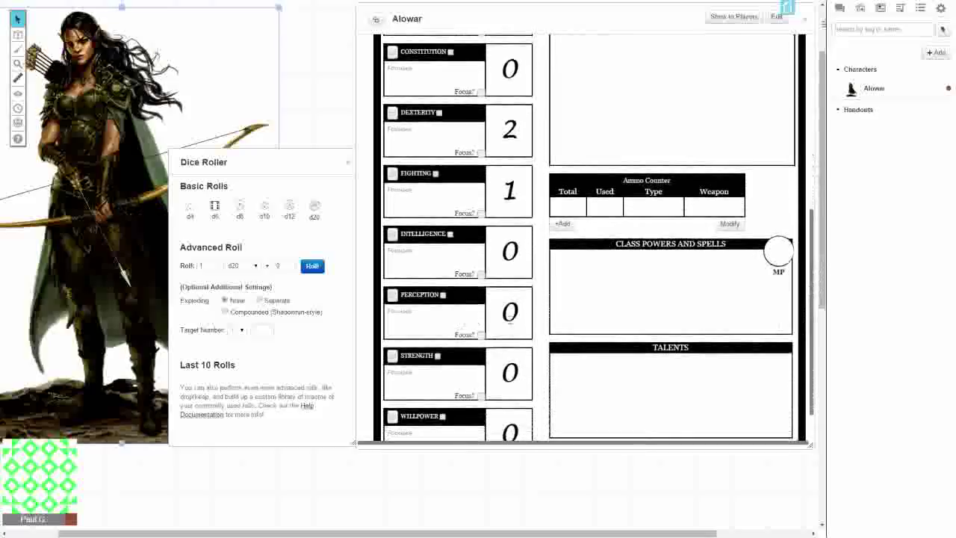
double_click(522, 315)
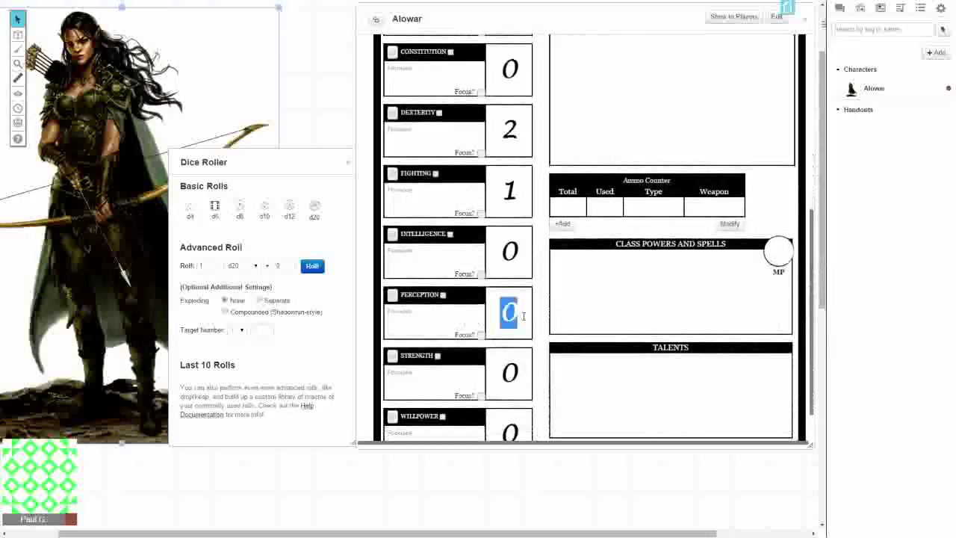
type("3")
double_click(521, 360)
type("1")
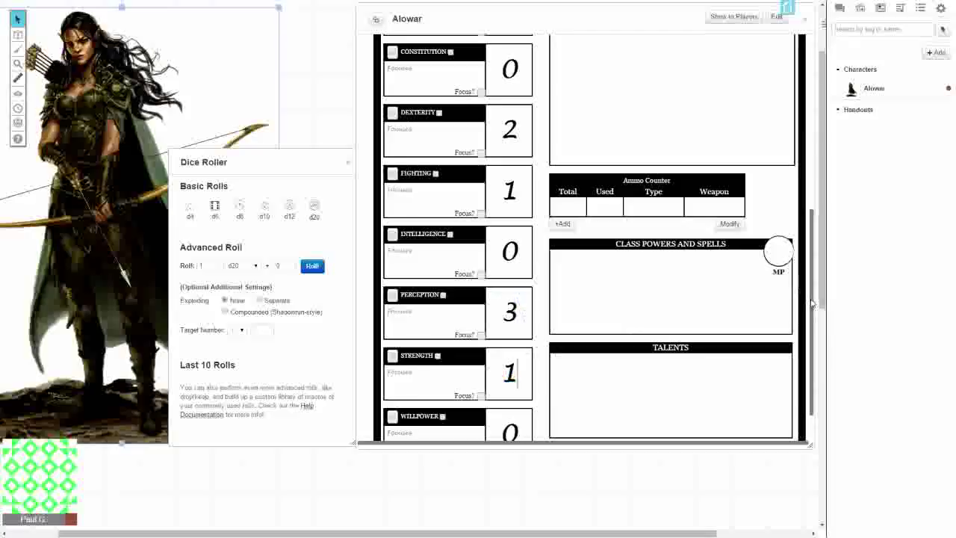
Change the Dexterity score to 3
left_click_drag(811, 303, 821, 222)
scroll(806, 224, "down", 1)
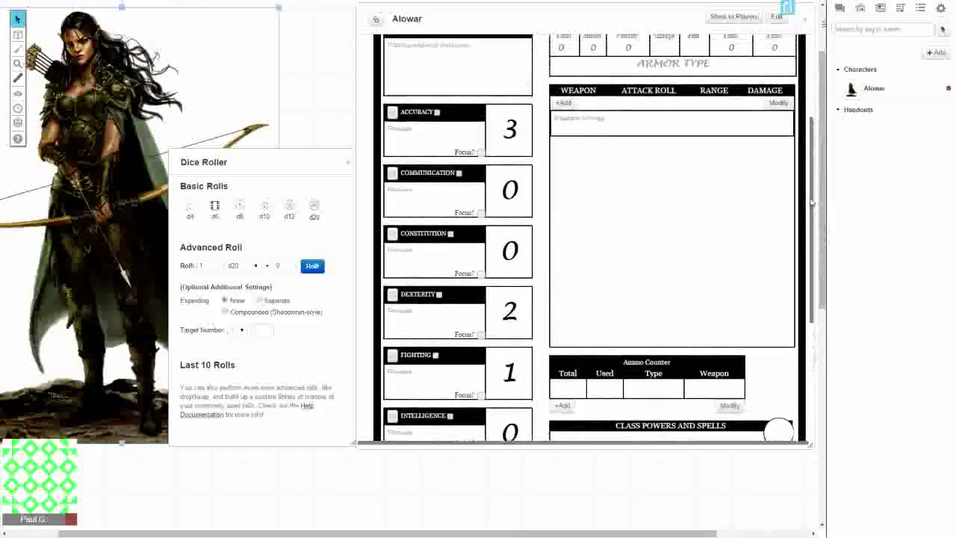
scroll(803, 228, "down", 5)
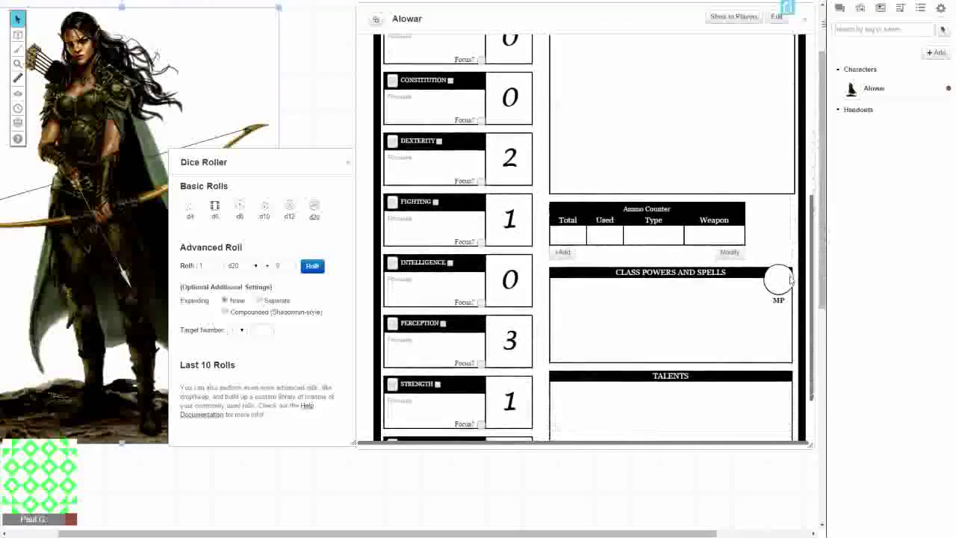
scroll(790, 297, "down", 3)
scroll(789, 223, "up", 14)
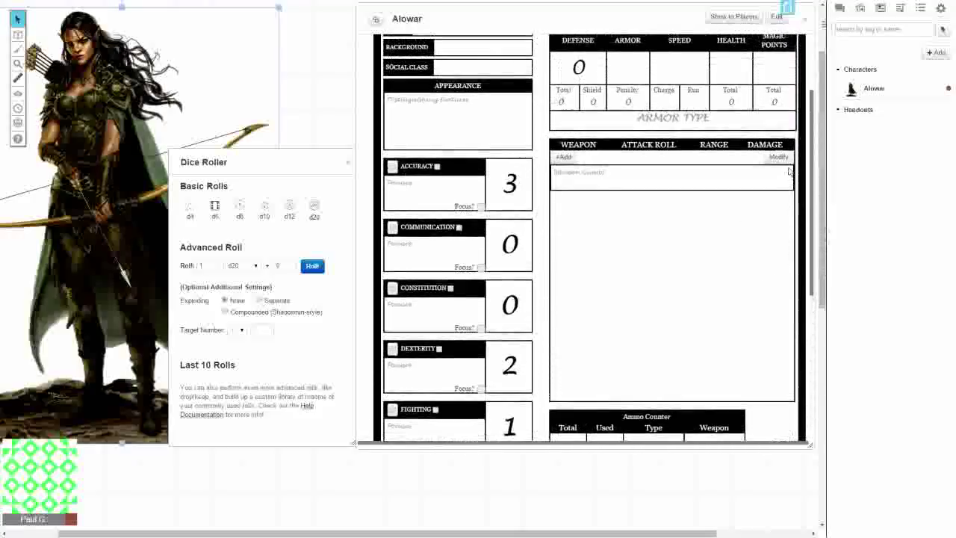
scroll(787, 146, "up", 1)
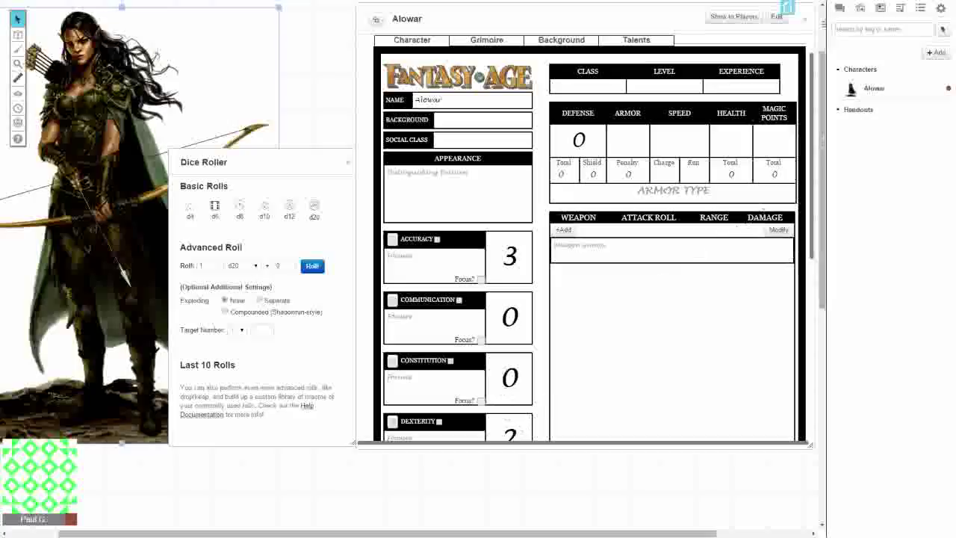
scroll(811, 217, "down", 1)
scroll(811, 218, "down", 2)
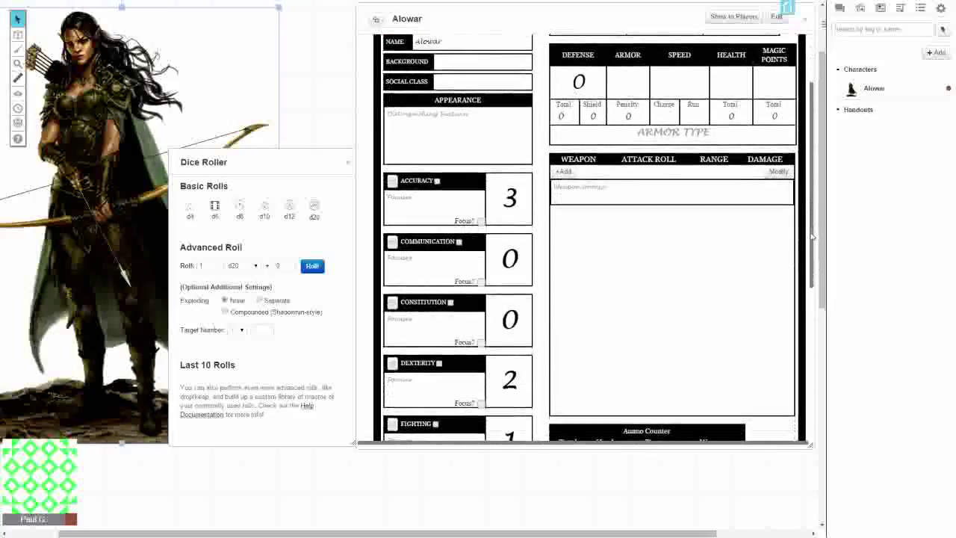
double_click(510, 379)
type("3")
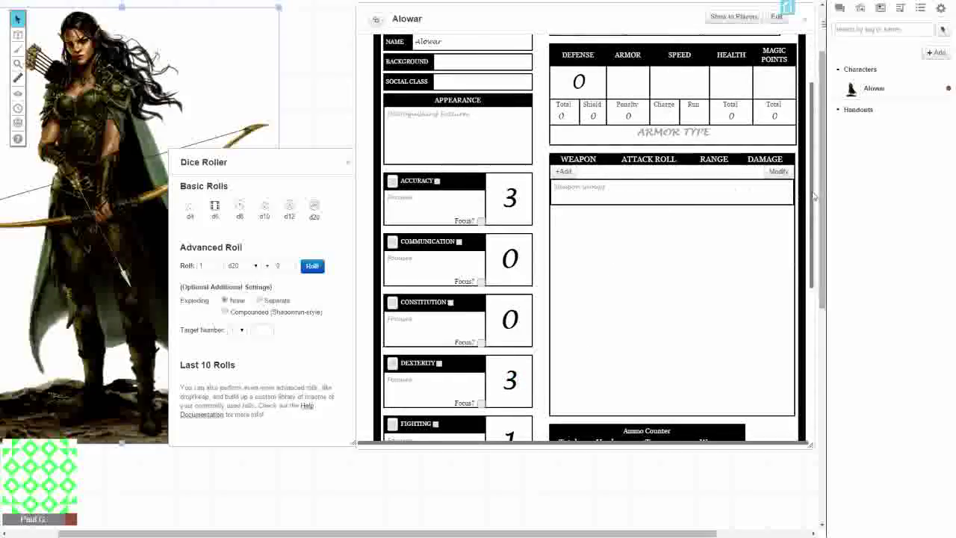
Add Natural Lore under Intelligence and mark it as a focus
left_click_drag(813, 191, 796, 252)
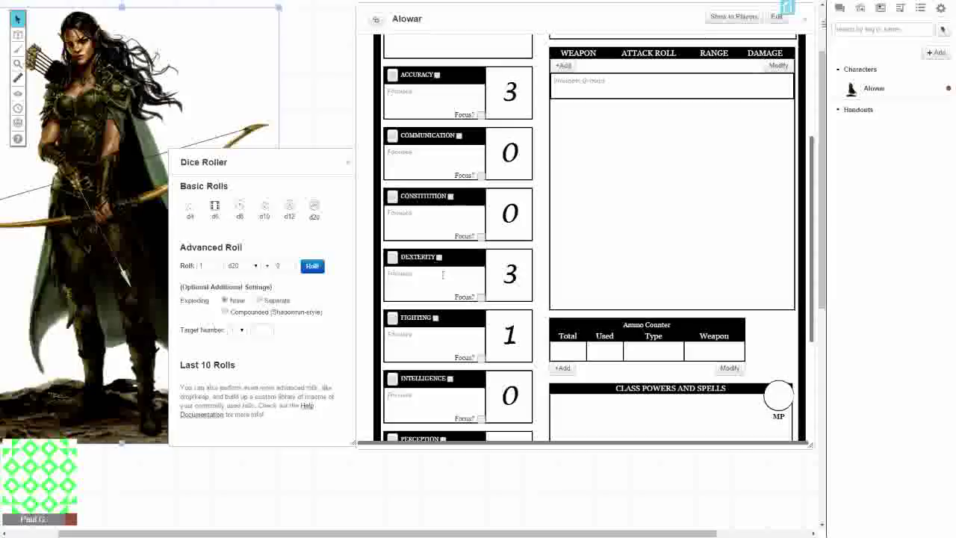
scroll(442, 275, "down", 1)
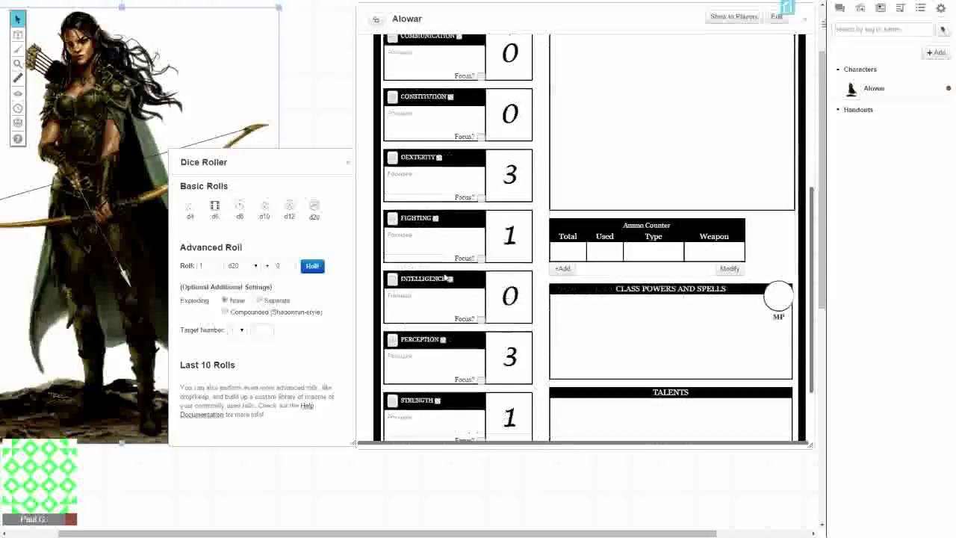
scroll(439, 351, "down", 1)
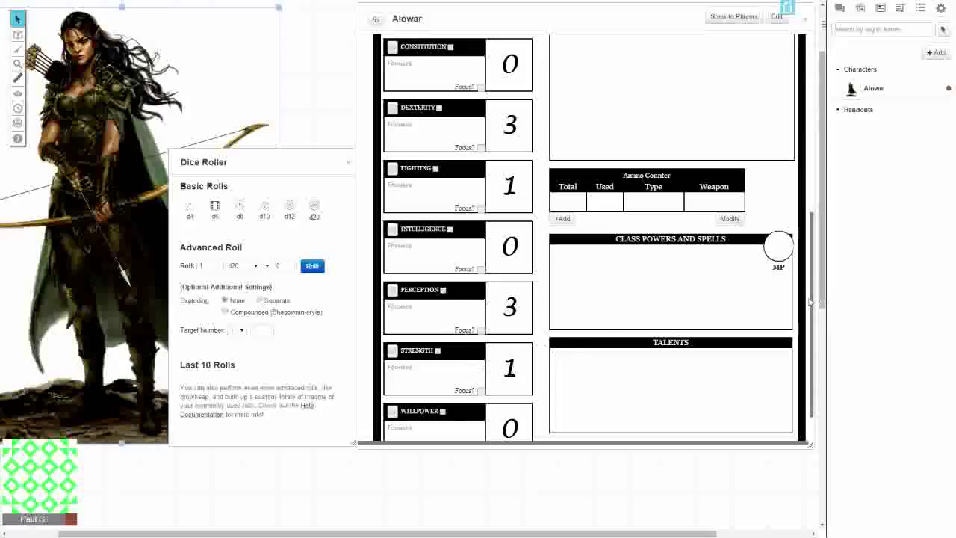
left_click_drag(812, 321, 811, 345)
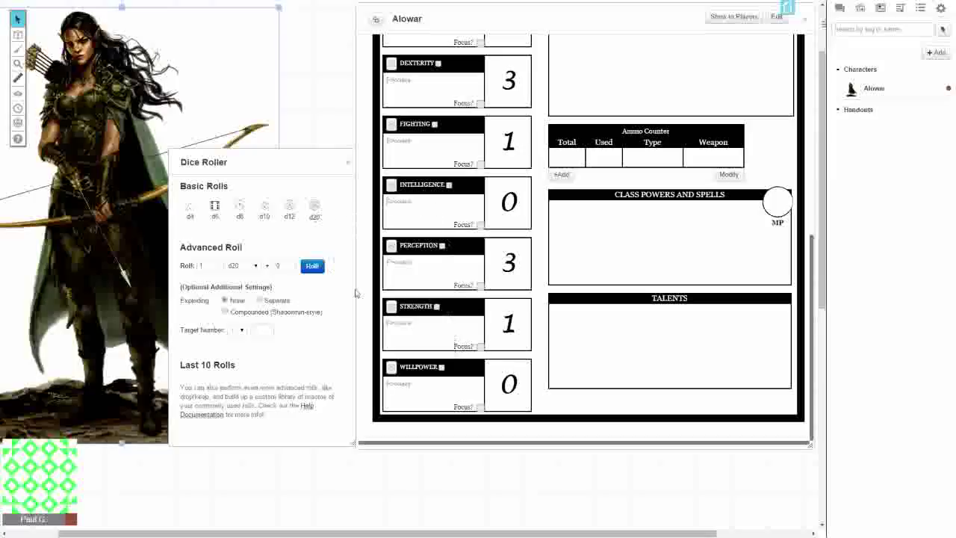
type("Natural Lore")
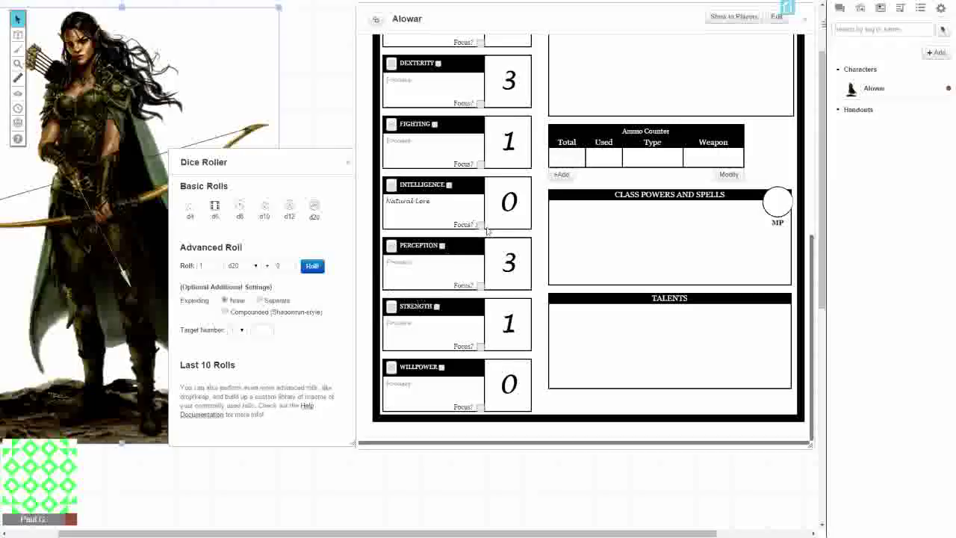
left_click(479, 225)
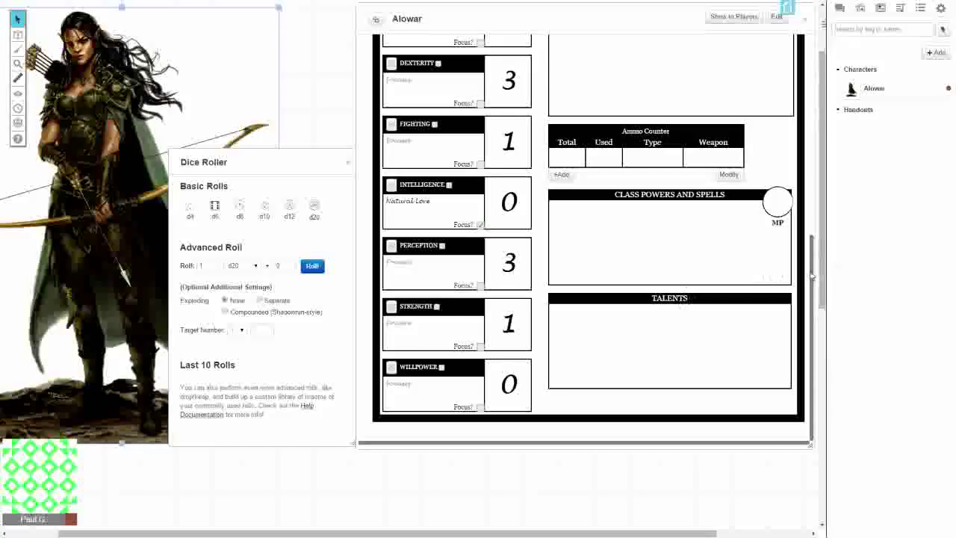
Look through the Background, Grimoire and Talents pages and the abilities and talents areas of the main character page
left_click_drag(813, 282, 815, 56)
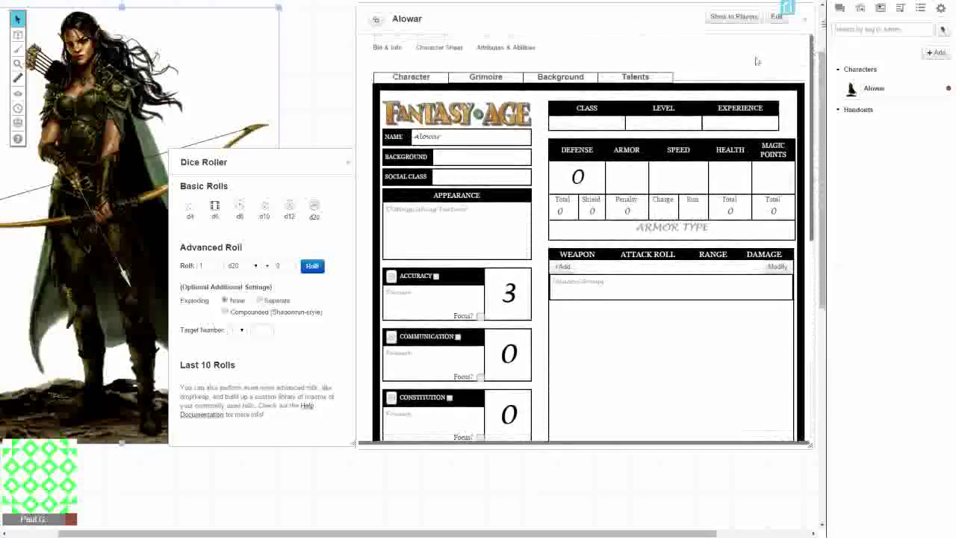
left_click(559, 77)
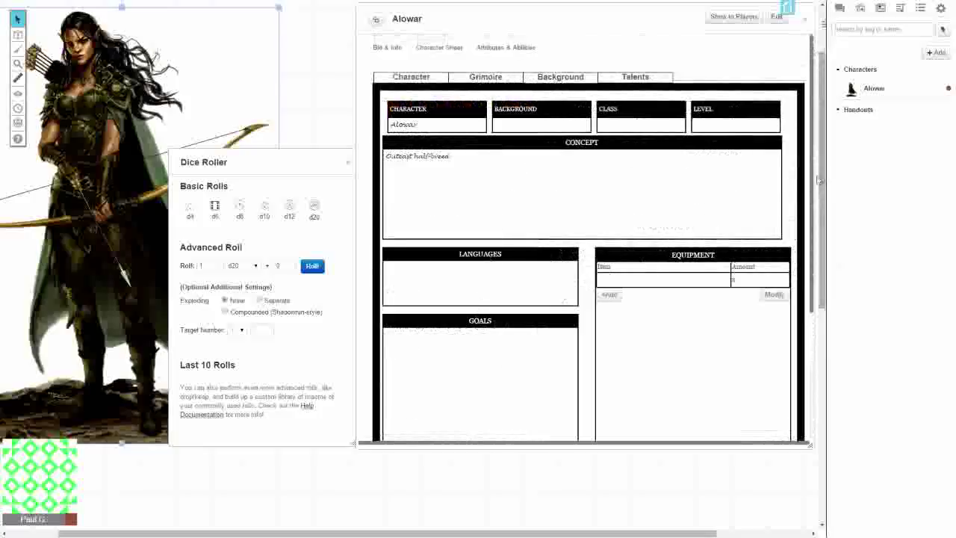
scroll(810, 247, "down", 1)
scroll(805, 246, "down", 2)
scroll(802, 207, "up", 3)
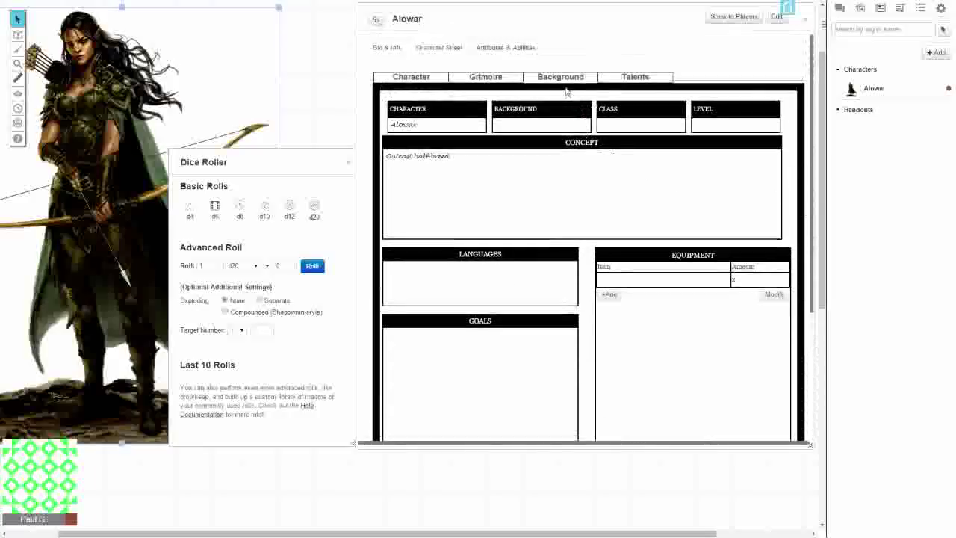
left_click(498, 83)
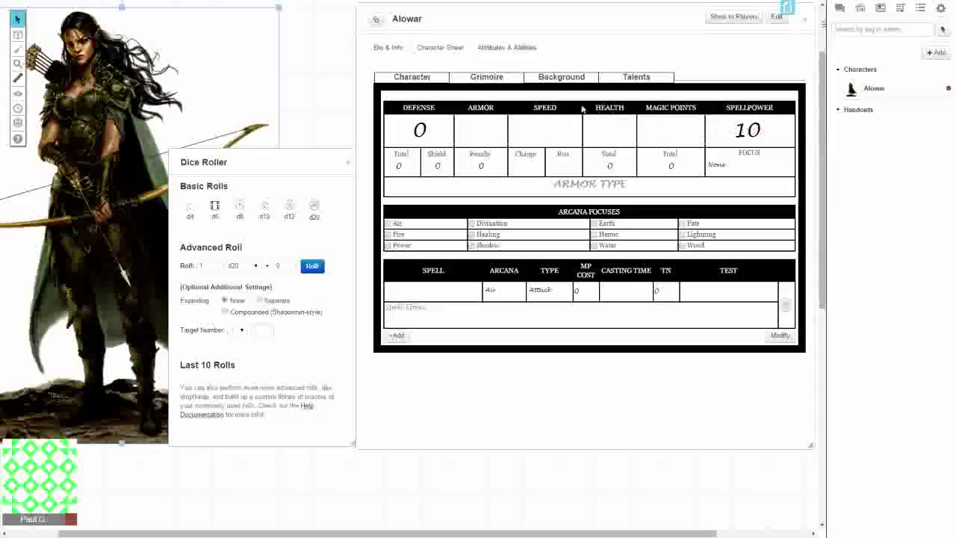
left_click(653, 77)
left_click(575, 77)
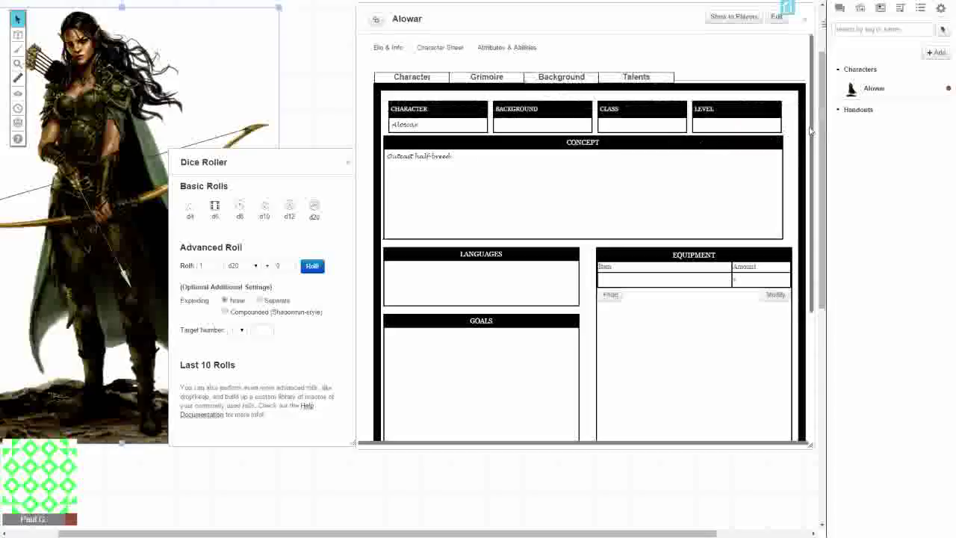
mouse_move(810, 130)
left_mouse_down()
mouse_move(816, 217)
mouse_move(819, 138)
left_mouse_up()
left_click(476, 75)
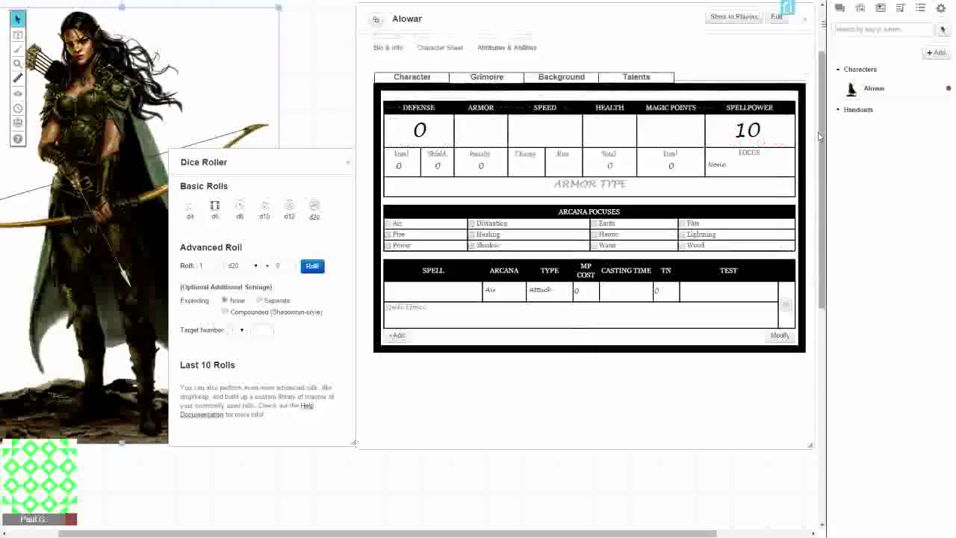
left_click_drag(820, 138, 803, 121)
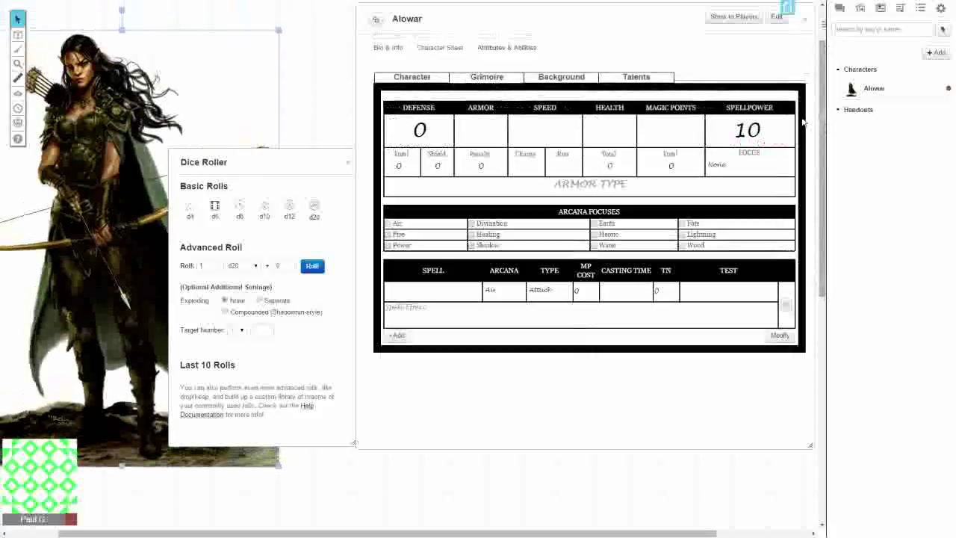
left_click(429, 79)
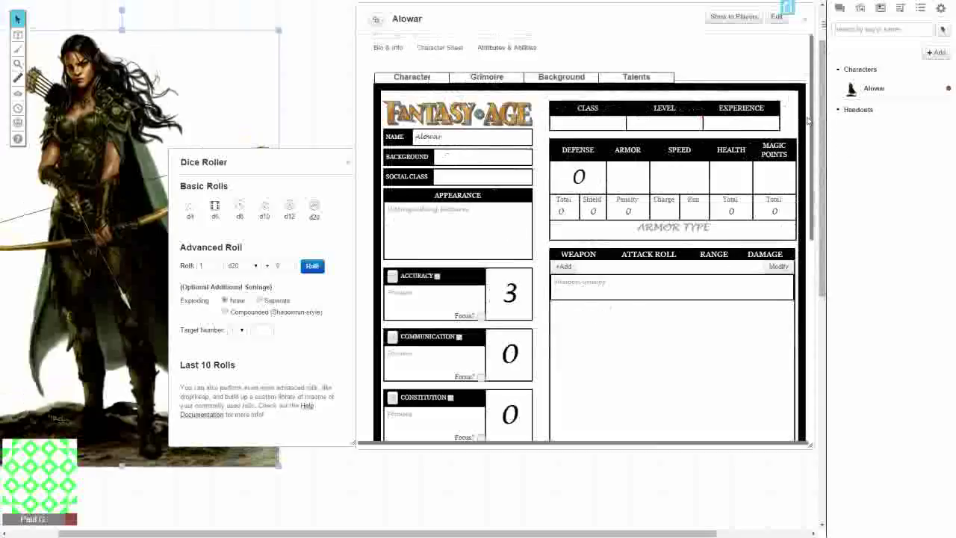
left_click_drag(808, 121, 806, 336)
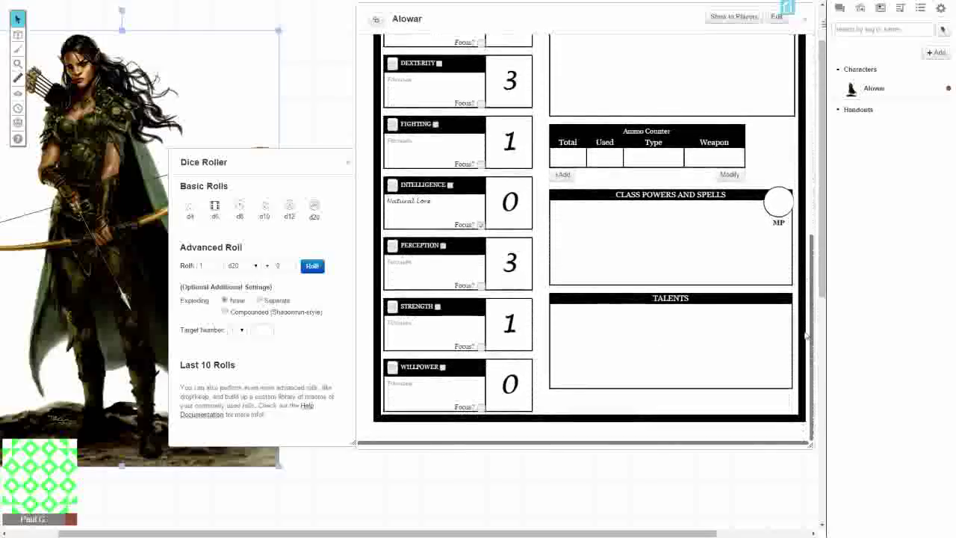
Add Dark Sight (20 Yards) to Class Powers and Spells and set the Speed to 15
left_click(634, 270)
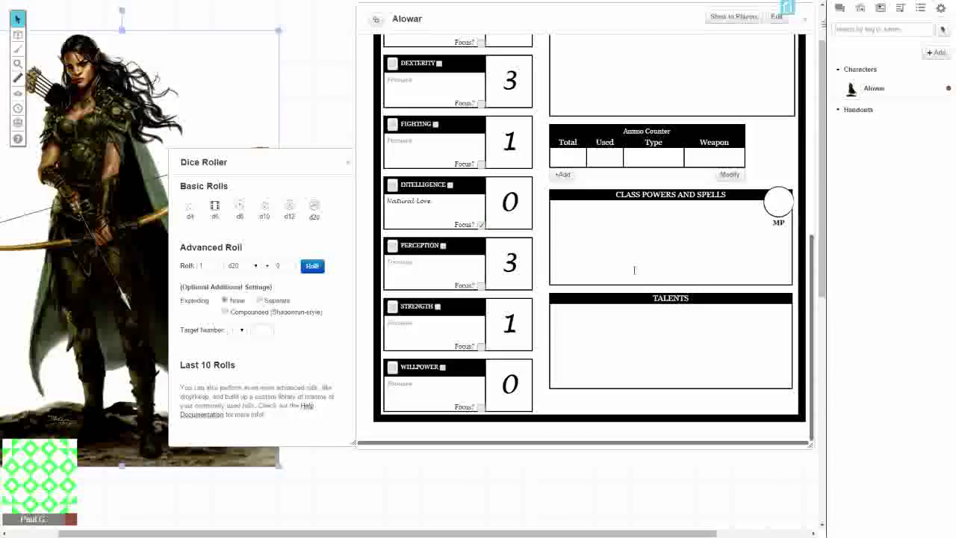
type("Dark Sight (20 Yards)")
left_click_drag(813, 269, 813, 57)
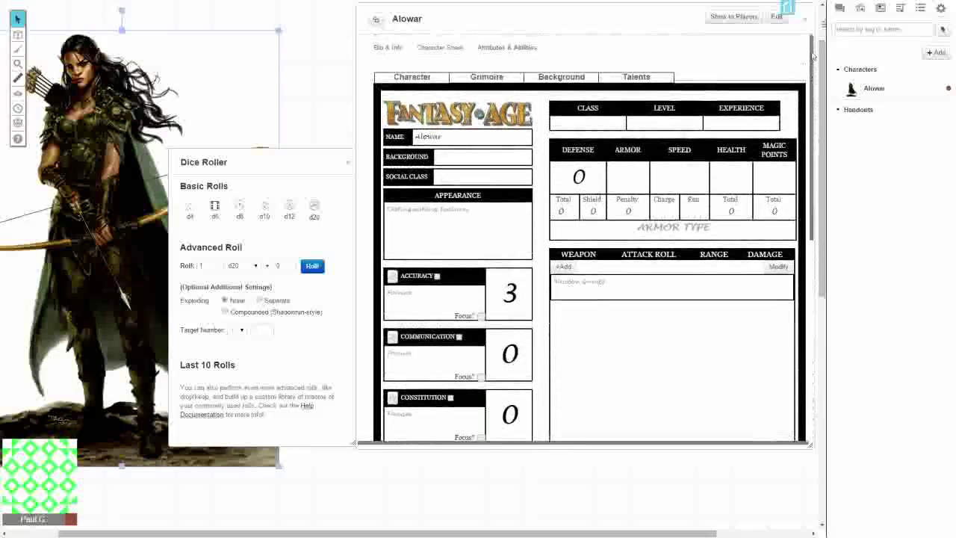
left_click(673, 176)
type("15")
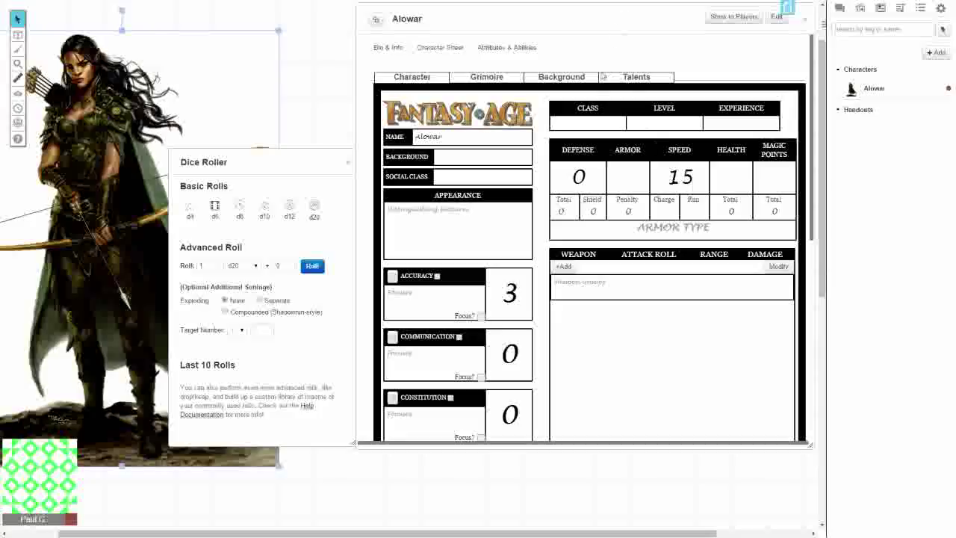
Enter Elven and Common as the character's languages on the Background page
left_click(572, 78)
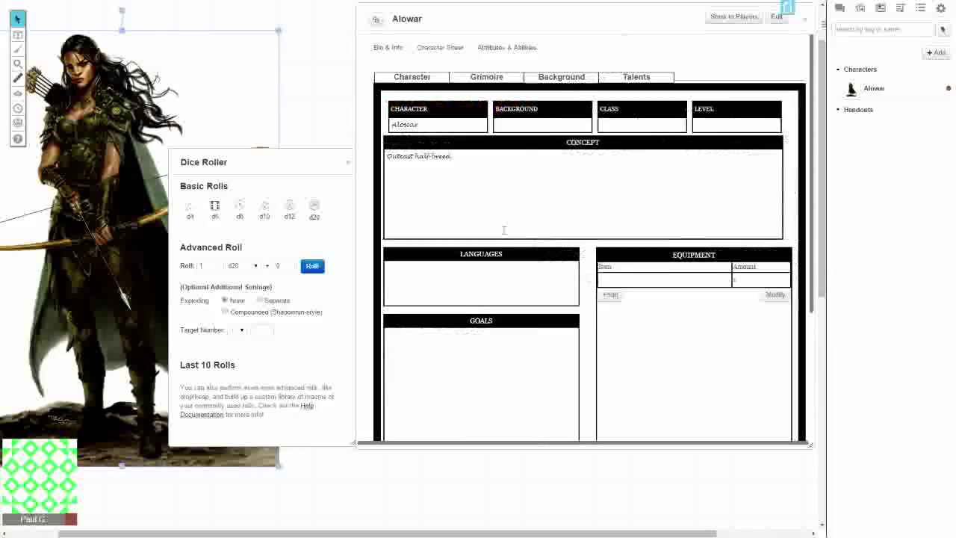
left_click(478, 288)
type("Elven")
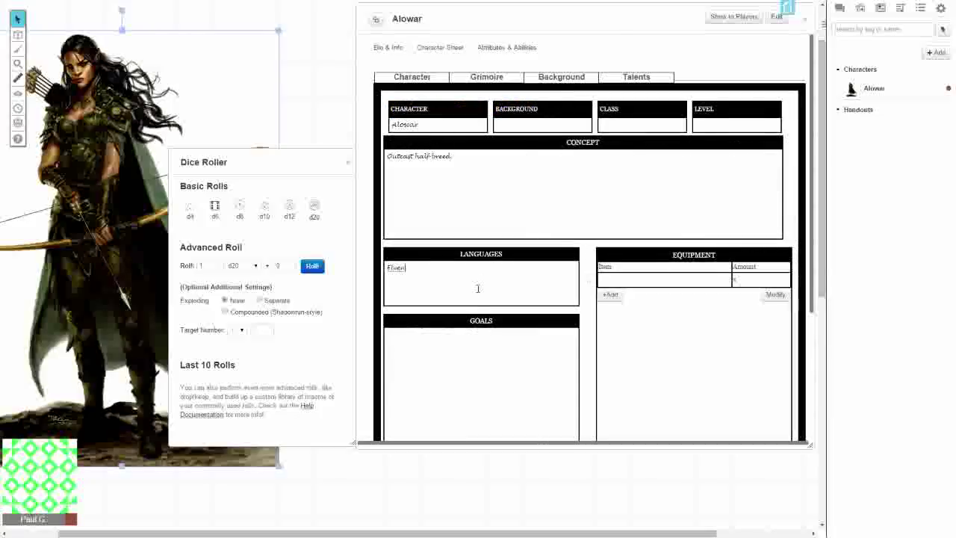
key("Return")
type("Common")
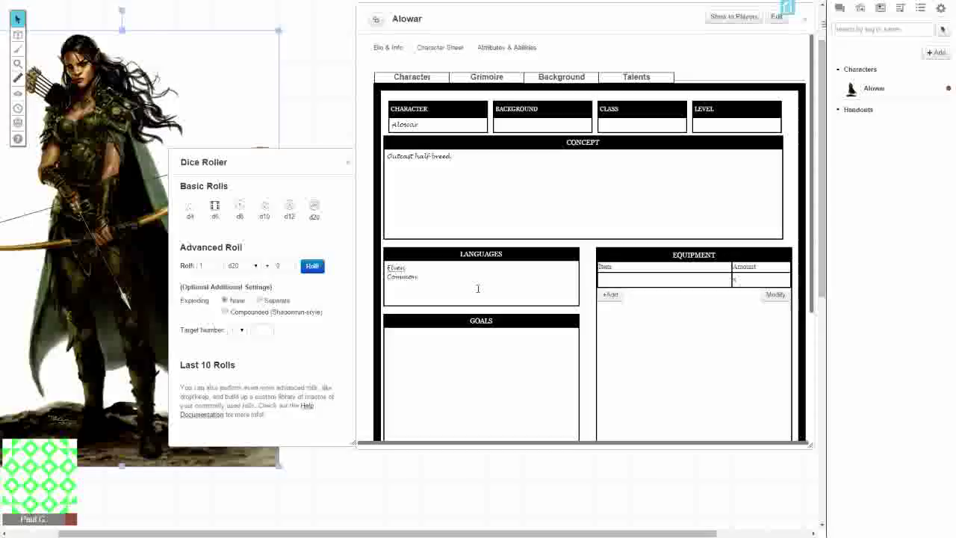
Return to the main character page, roll 2d6 with the advanced dice roller and show the roll in the chat
left_click(420, 78)
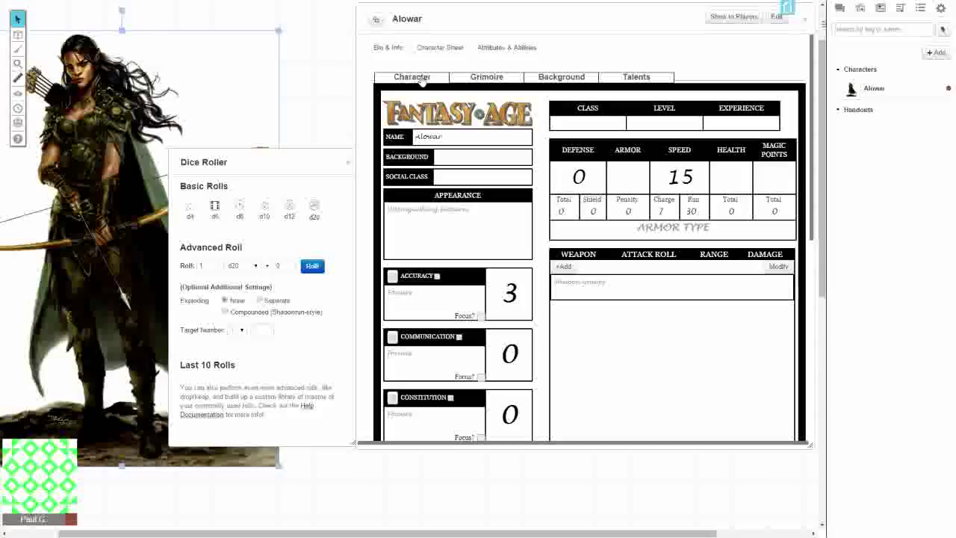
left_click(255, 267)
left_click(250, 286)
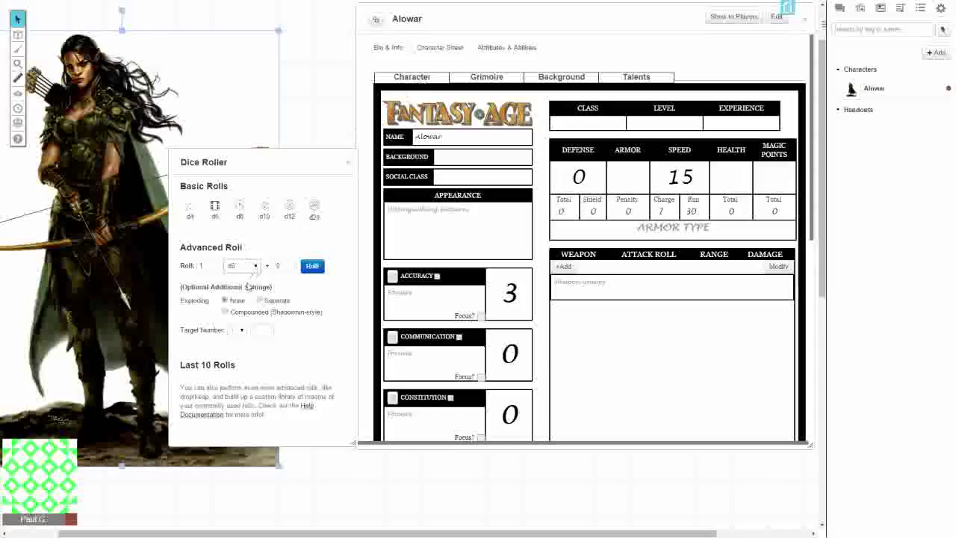
left_click(213, 263)
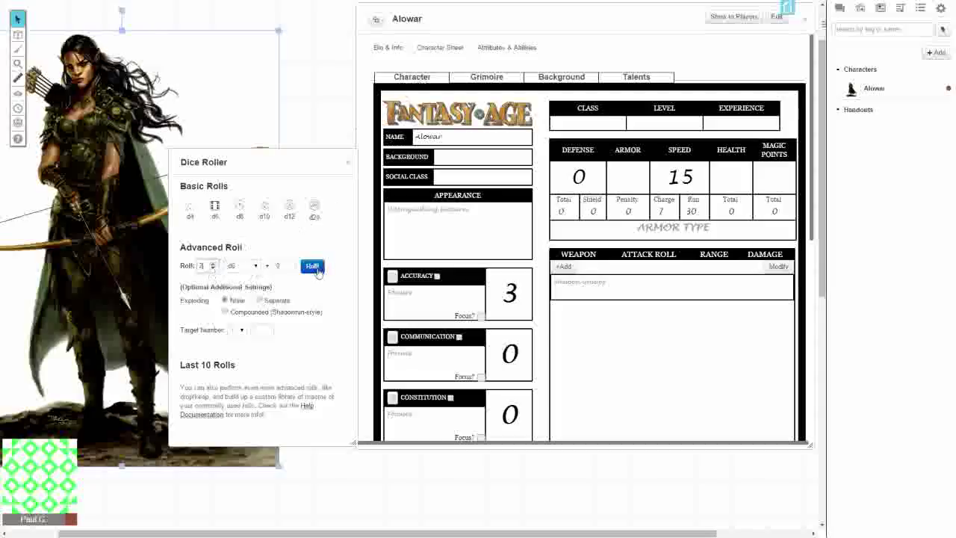
left_click(316, 272)
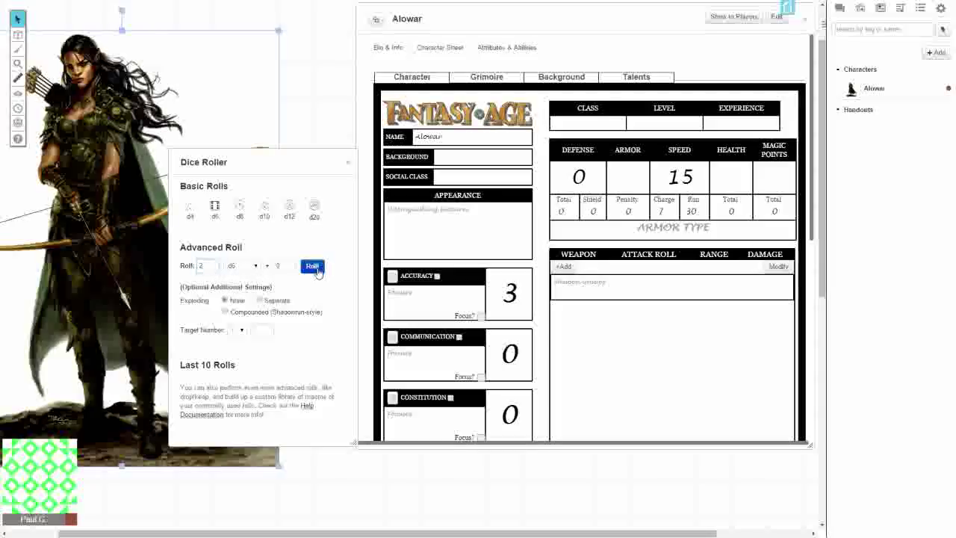
left_click(841, 9)
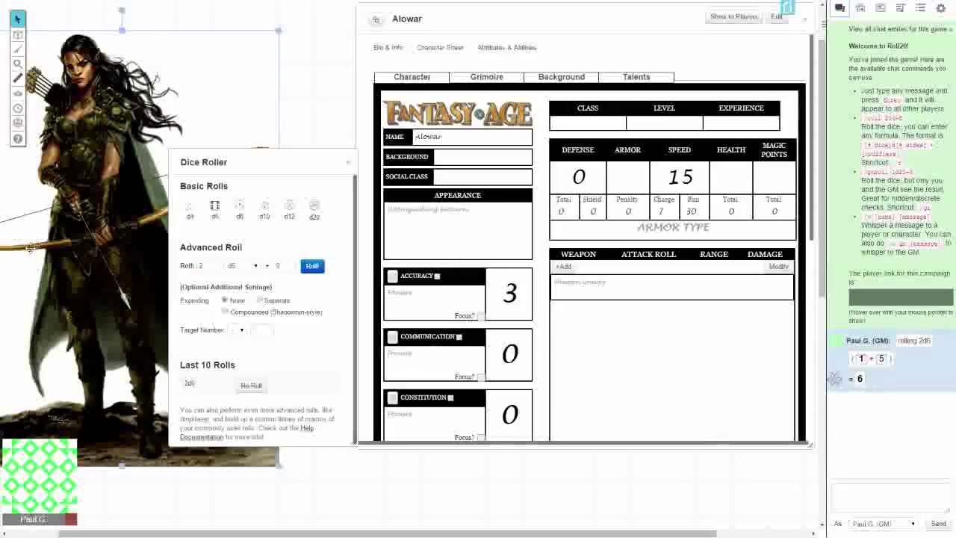
Enter Bow as the weapon group and roll 2d6 again
left_click(600, 283)
type("Bow")
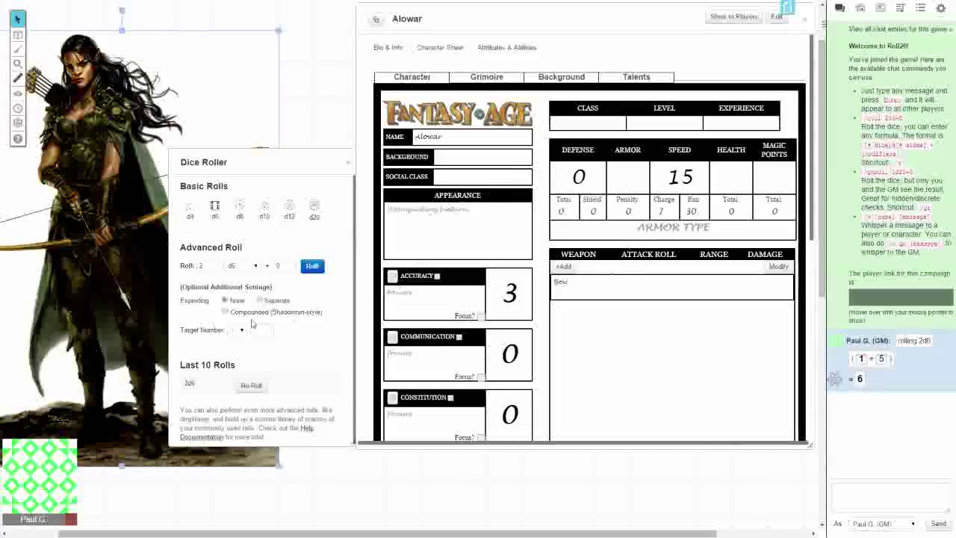
left_click(254, 386)
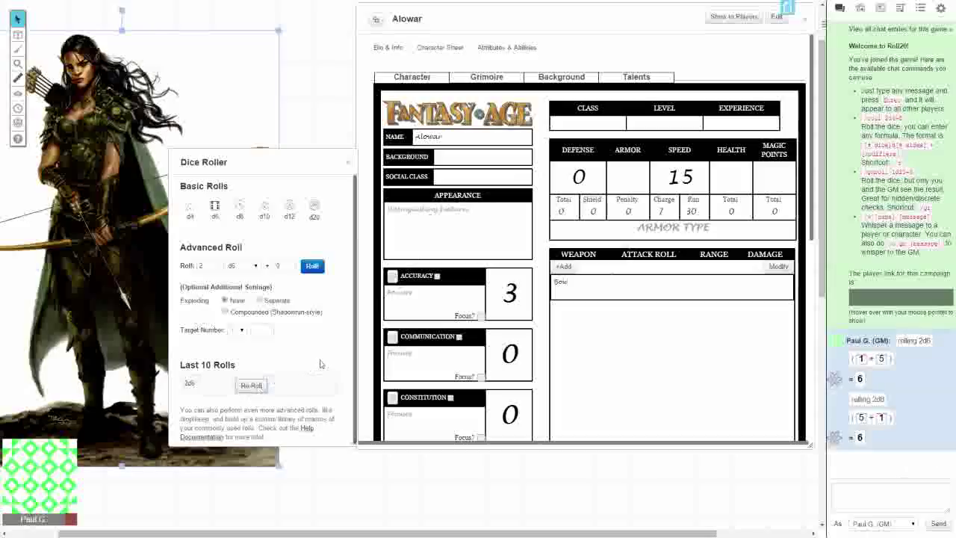
Try Persuasion as a Communication focus and clear the entry again
scroll(411, 293, "down", 2)
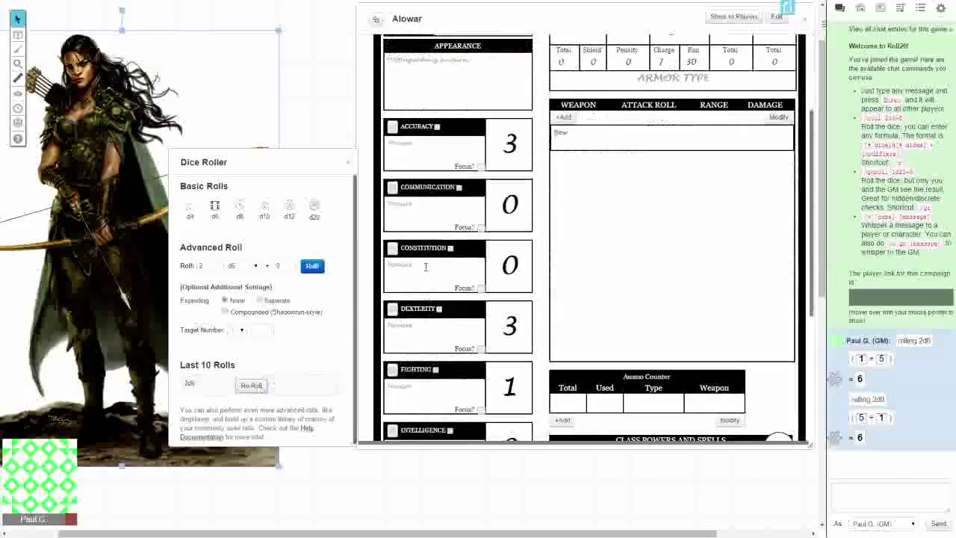
left_click(481, 227)
left_click(414, 208)
type("Persuasion")
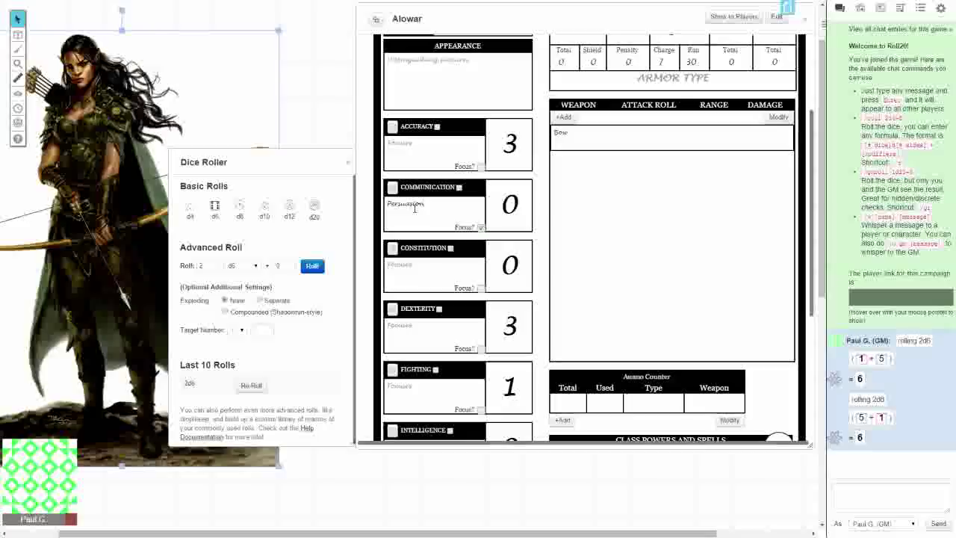
left_click_drag(424, 206, 384, 209)
key("BackSpace")
Add Intimidation under Strength and mark it as a focus
scroll(458, 210, "down", 5)
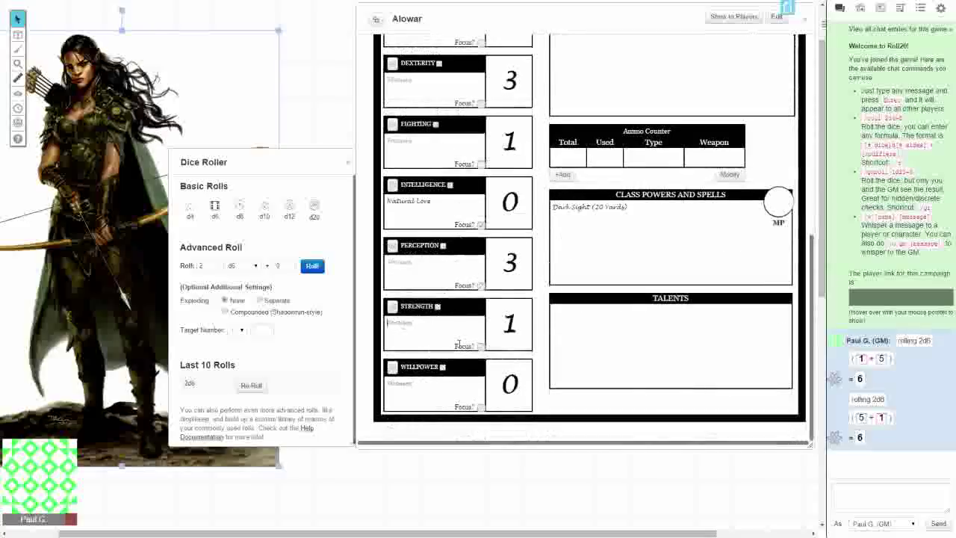
left_click(481, 347)
left_click(431, 322)
type("Intimidation")
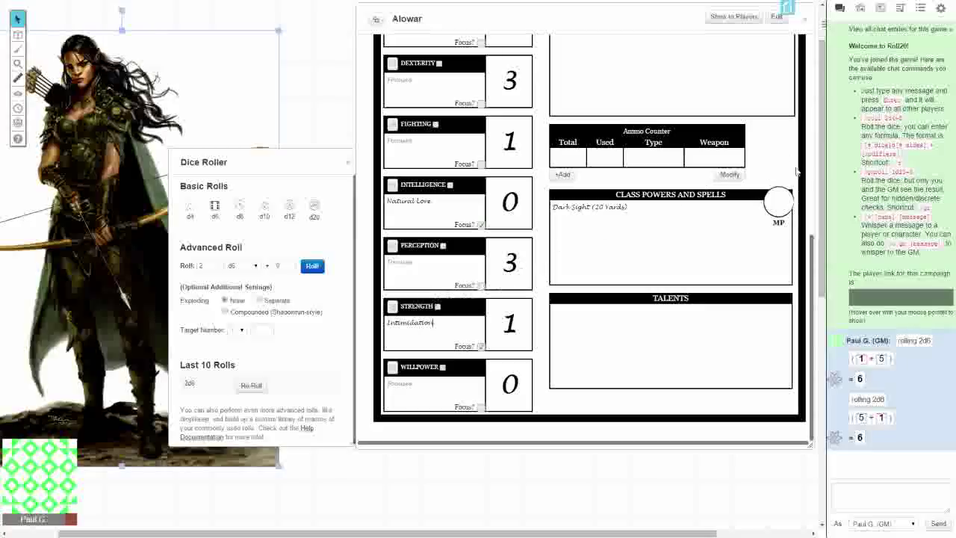
Add Bargaining under Communication and mark it as a focus
left_click_drag(813, 279, 814, 177)
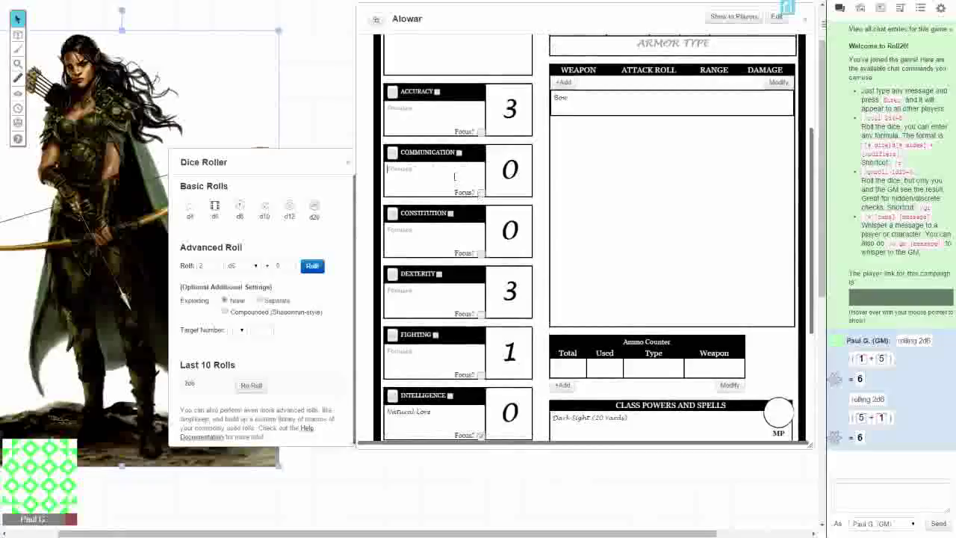
type("Bargaining")
left_click(481, 192)
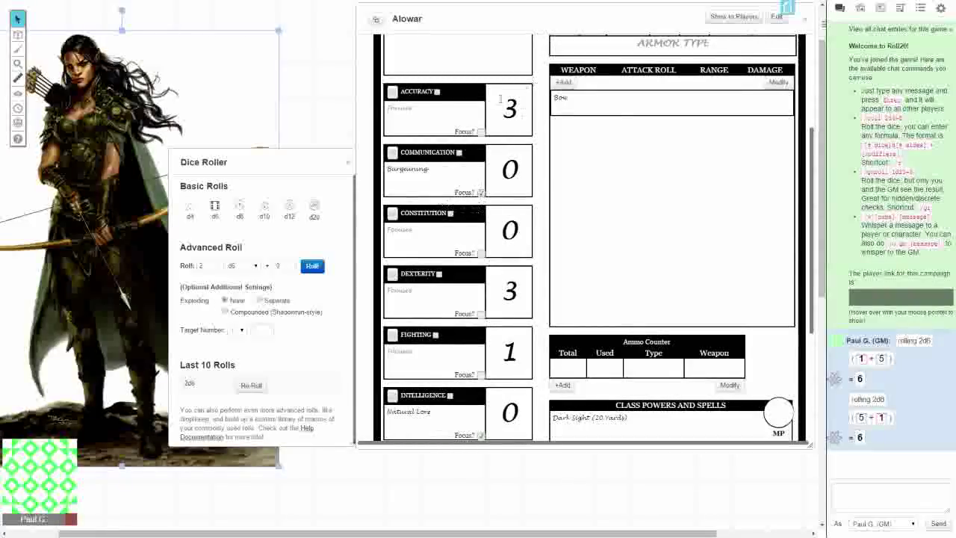
Set the character's background to Exile and the social class to Outsider on the main character page
scroll(440, 201, "up", 3)
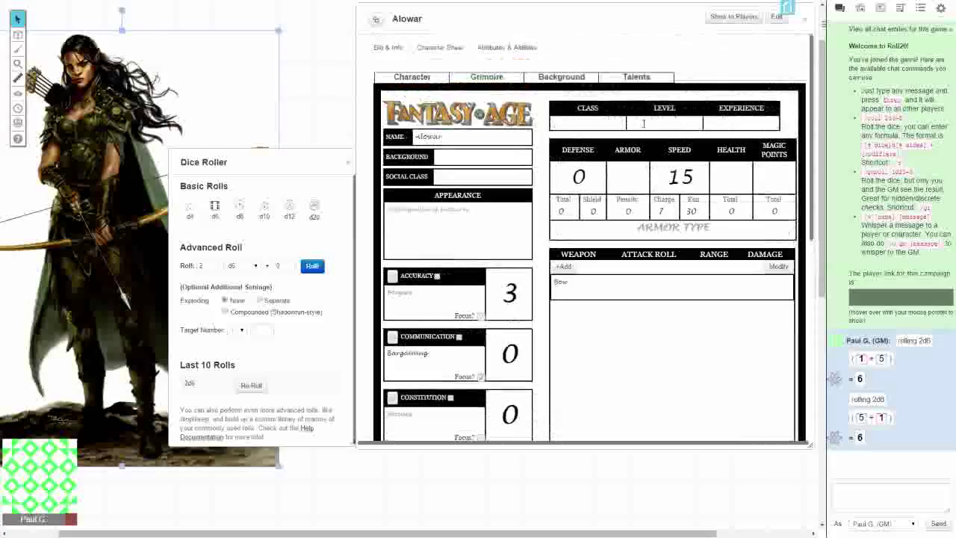
left_click(563, 77)
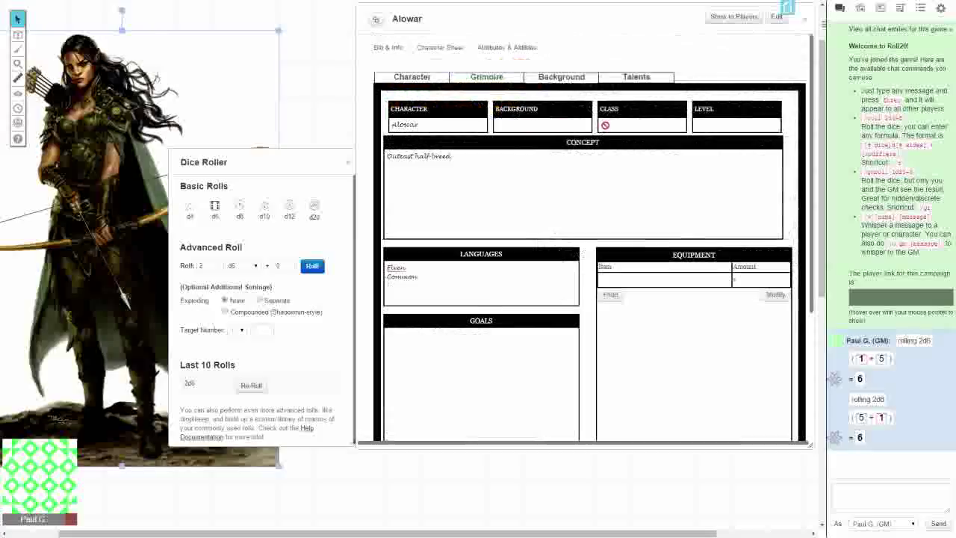
left_click(472, 77)
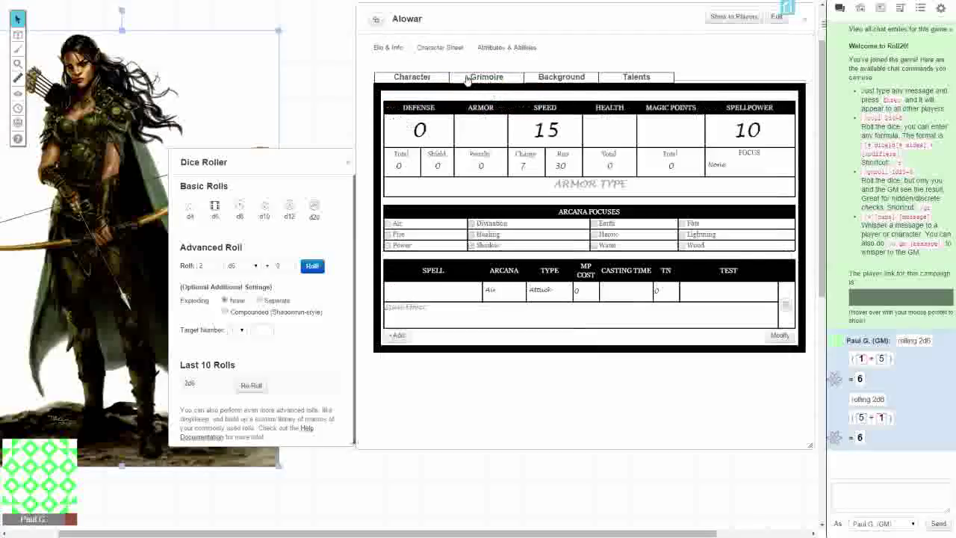
left_click(413, 78)
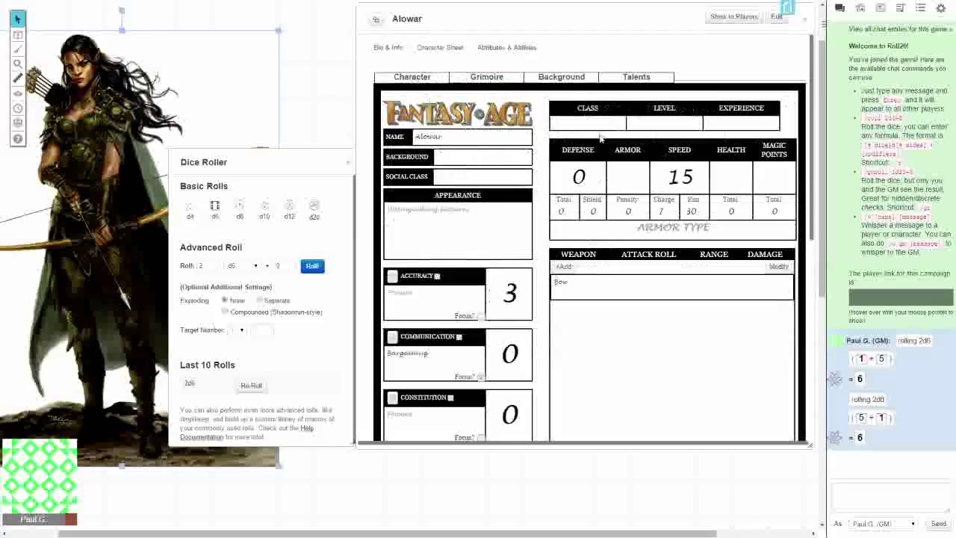
left_click(490, 155)
type("Exile")
type("Outcast")
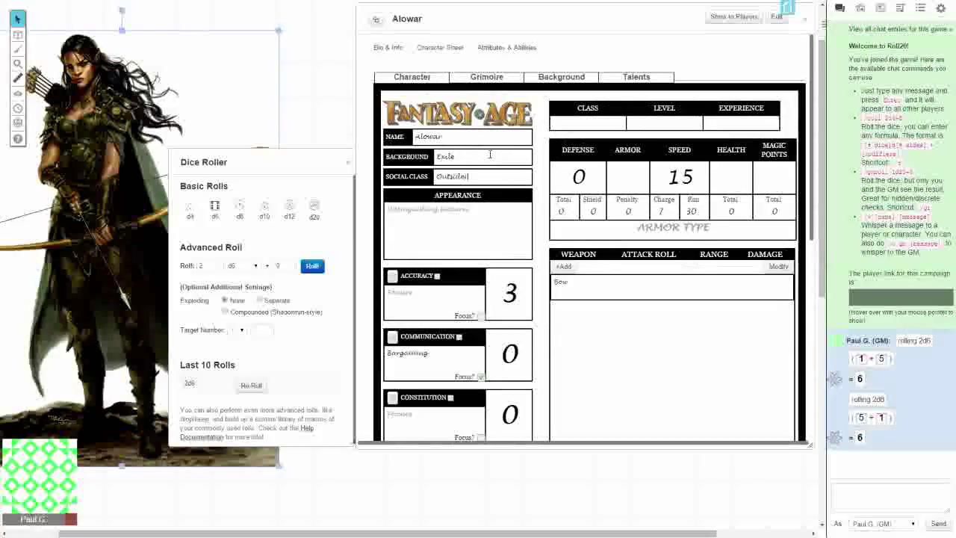
Check the Background page, then set the class to Rogue on the main character page
left_click(566, 80)
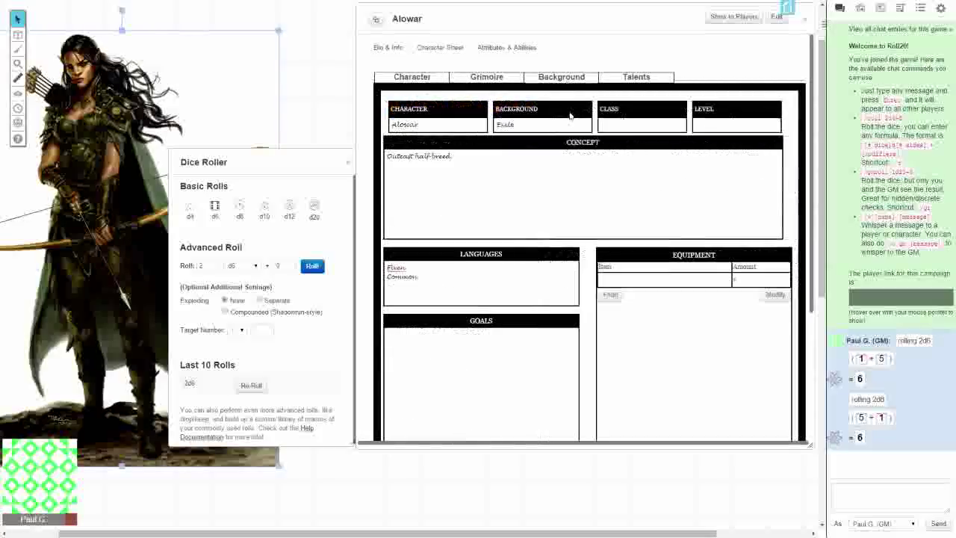
left_click(412, 81)
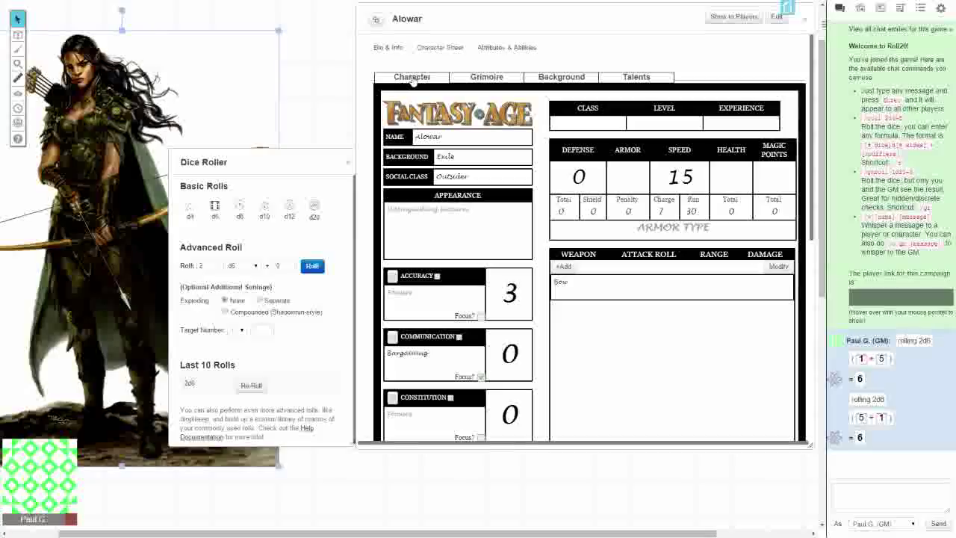
left_click(577, 125)
type("Rogue")
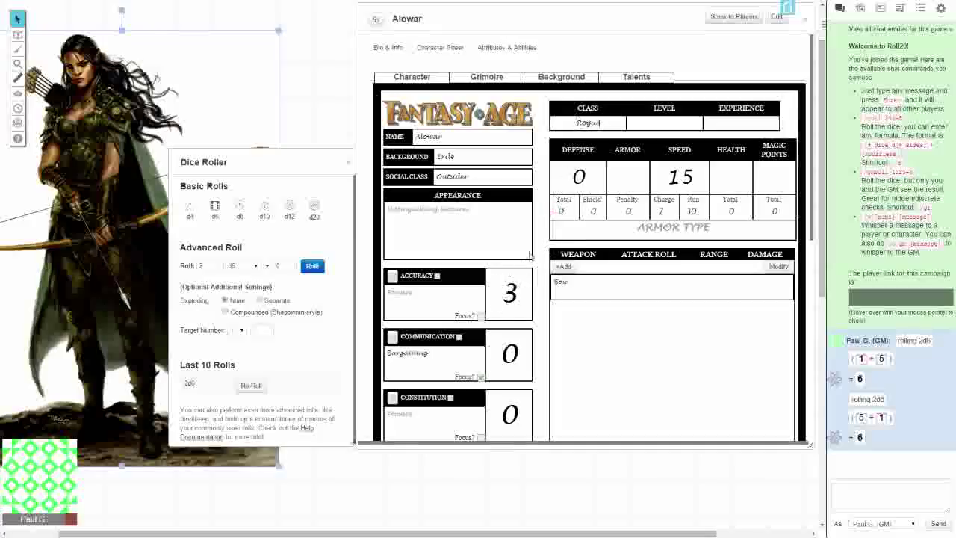
Roll 1d6 with the advanced dice roller and set the current Health to 28
left_click(212, 267)
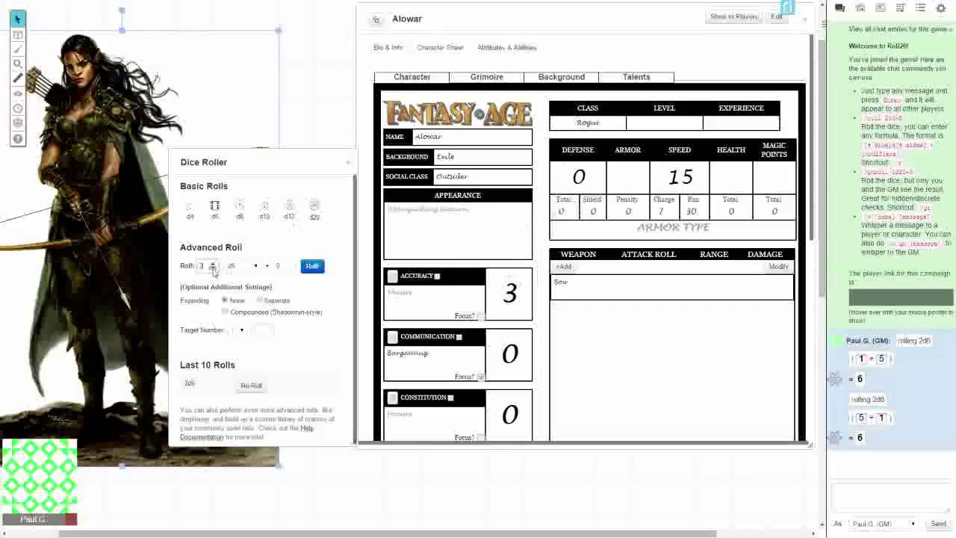
left_click(315, 268)
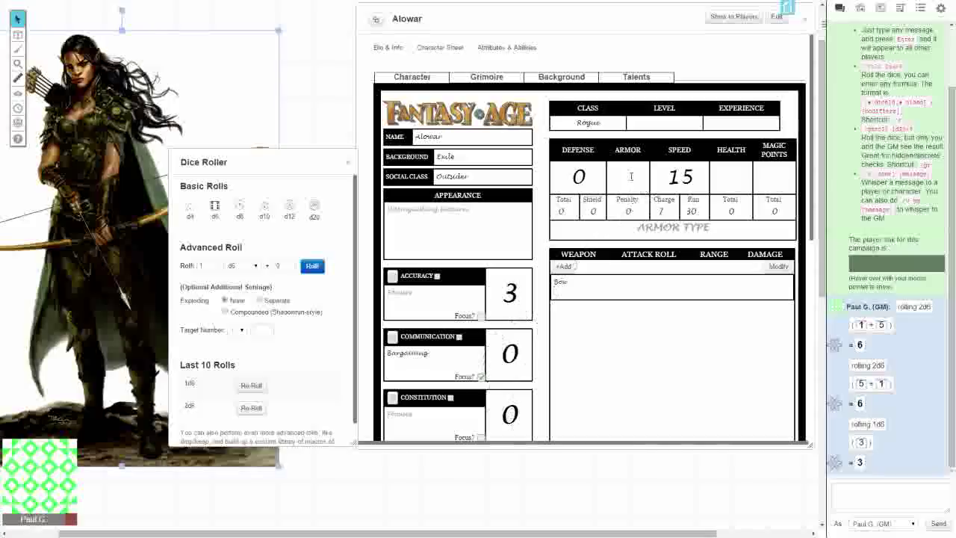
left_click(714, 177)
type("28")
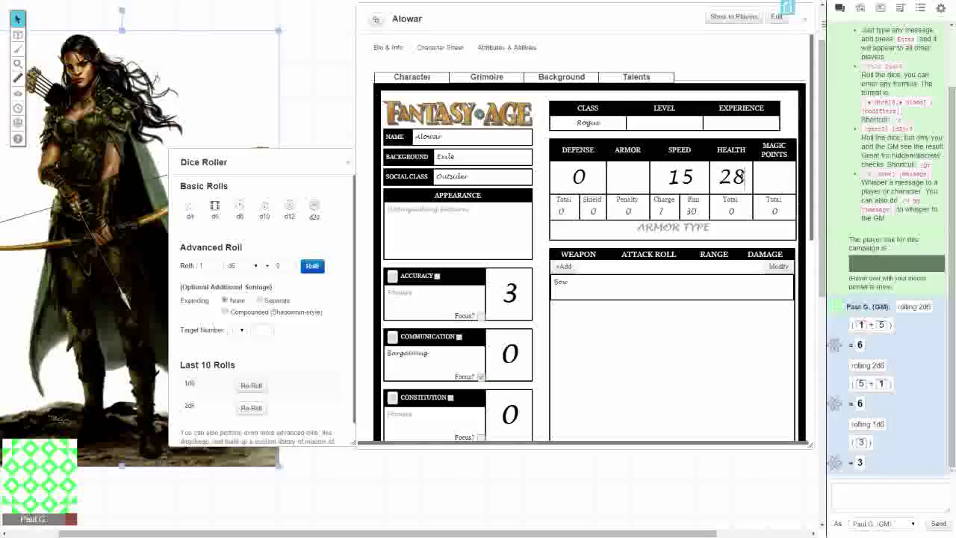
Replace the weapon groups entry with Brawling, Light Blades, Staves, Black Powder, Bows
scroll(719, 98, "down", 1)
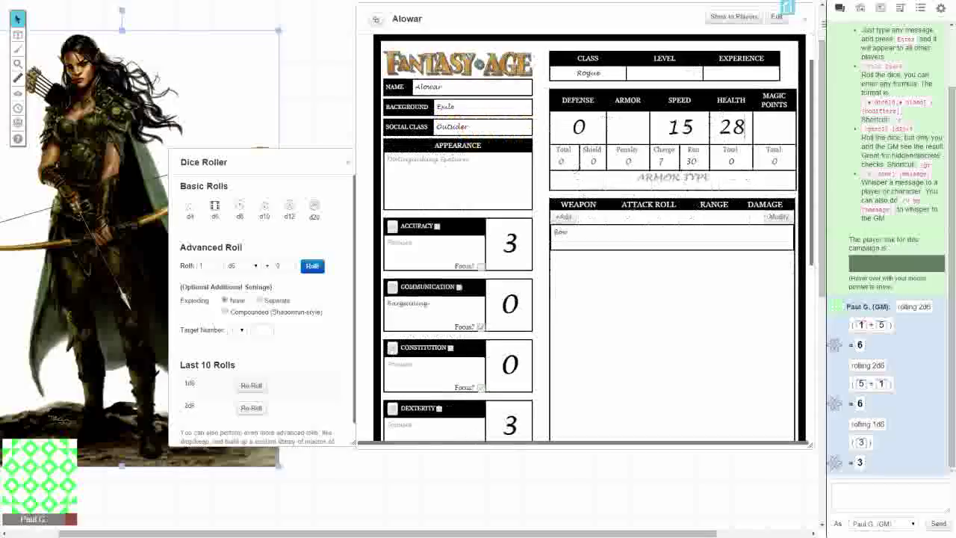
left_click(592, 234)
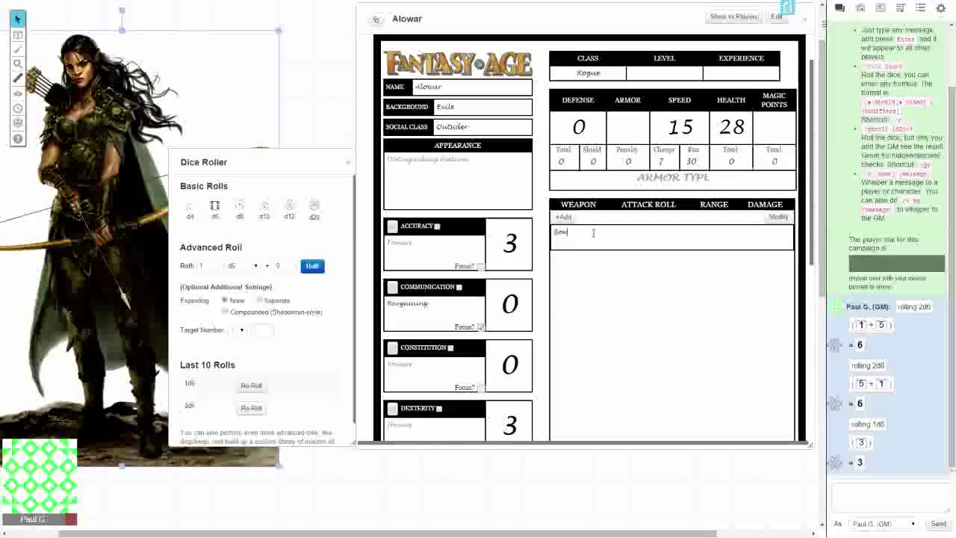
left_click_drag(593, 232, 540, 233)
type("Brawling")
key("BackSpace")
key("BackSpace")
key("BackSpace")
key("BackSpace")
key("BackSpace")
key("BackSpace")
type("awling")
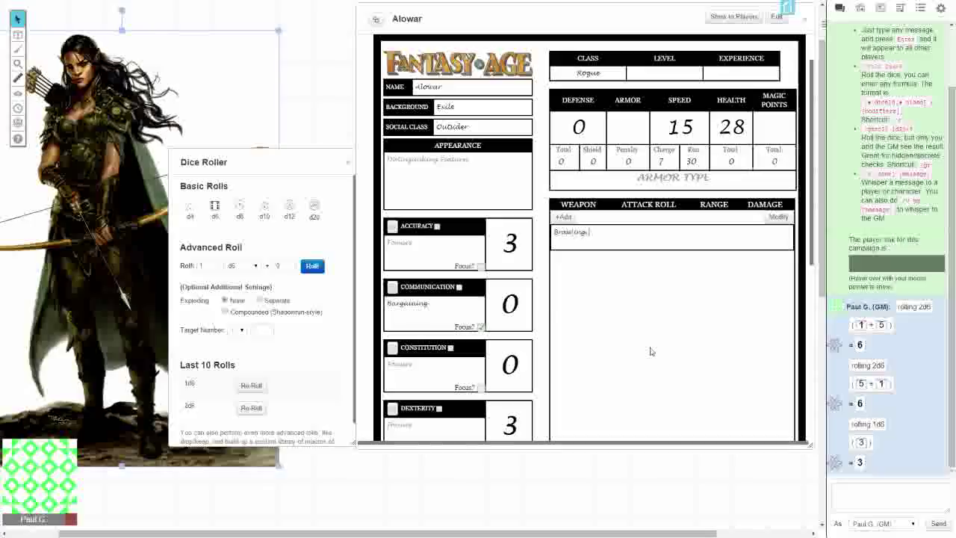
type(", Light Blades, Staves, Black Powder, Bow")
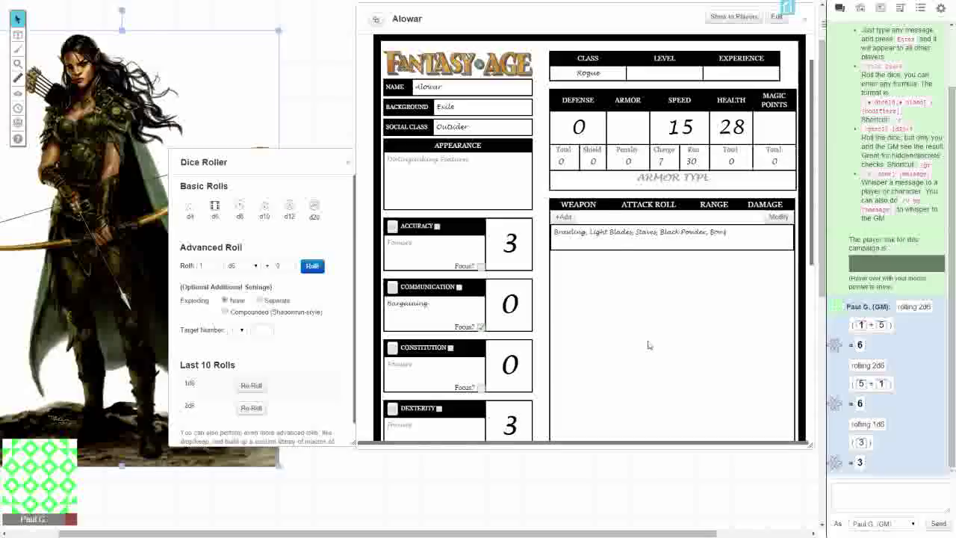
type("s")
scroll(695, 263, "down", 5)
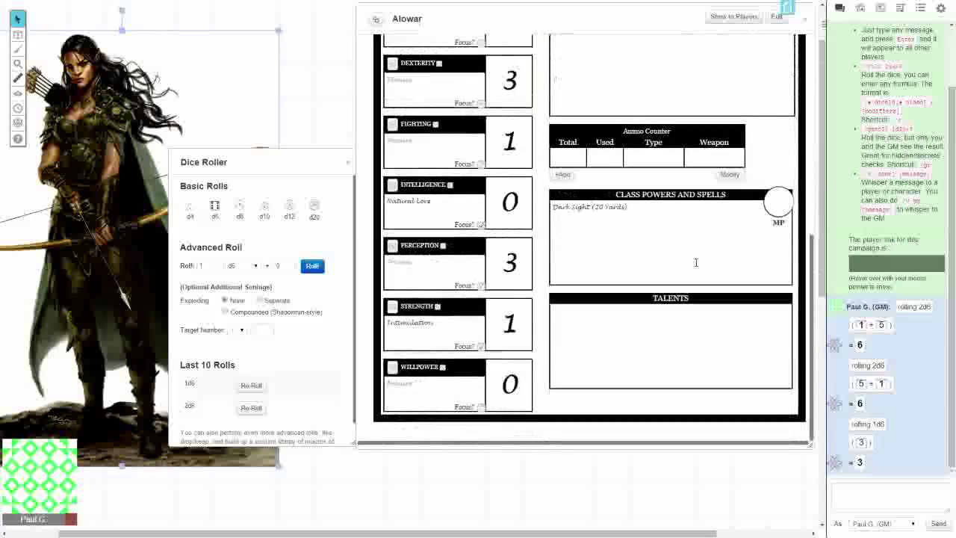
Add the line "Pinpoint Attack (+1d6 damage once per round if Dex > Opp)" to the class powers and spells
key("Return")
type("Pinpoint Att")
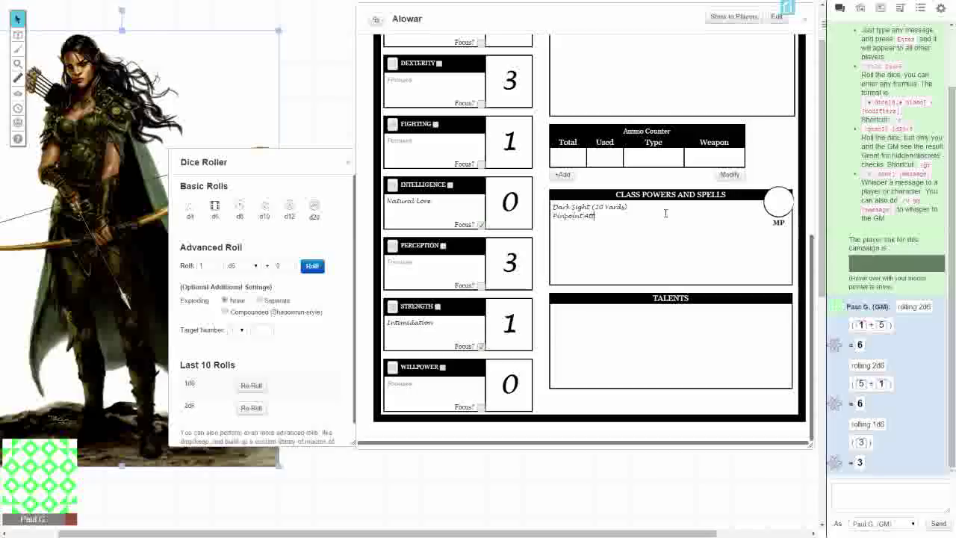
type("ack (+1d")
type("6")
type(" damage")
type(")")
type(" once")
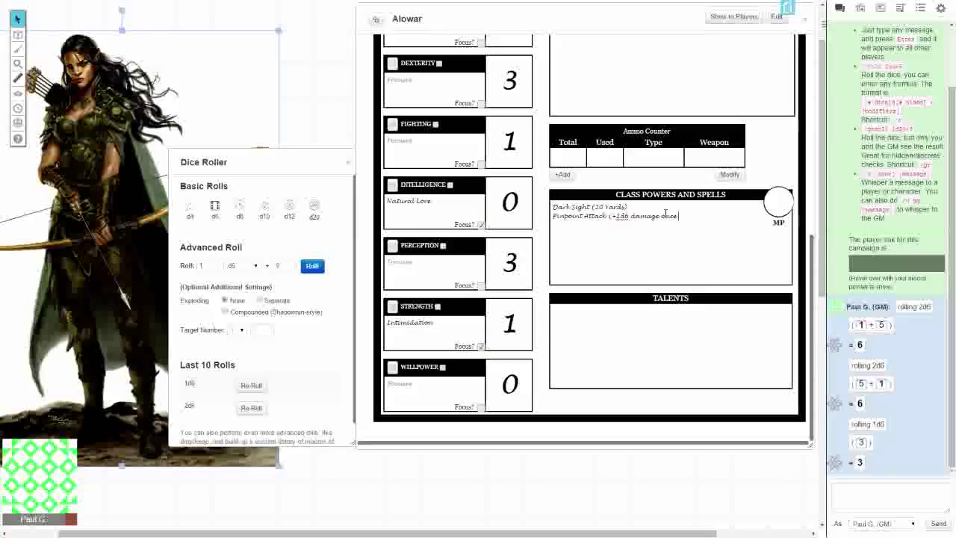
type(" per round if Dex > Opp) ")
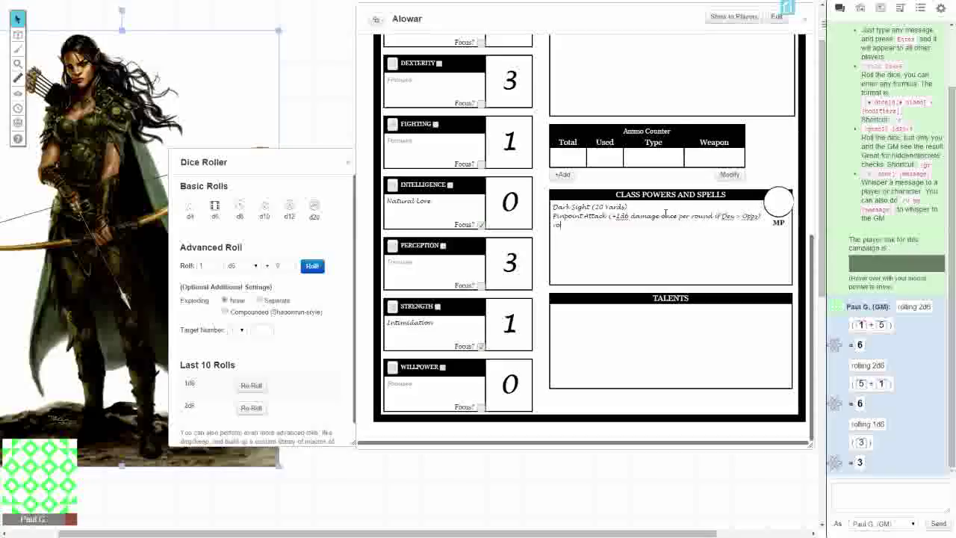
Add the line "Rogue's Armor (No penalties for leather armor)" to the class powers and spells
type("Rogue's Armor (")
key("BackSpace")
type("(No penal")
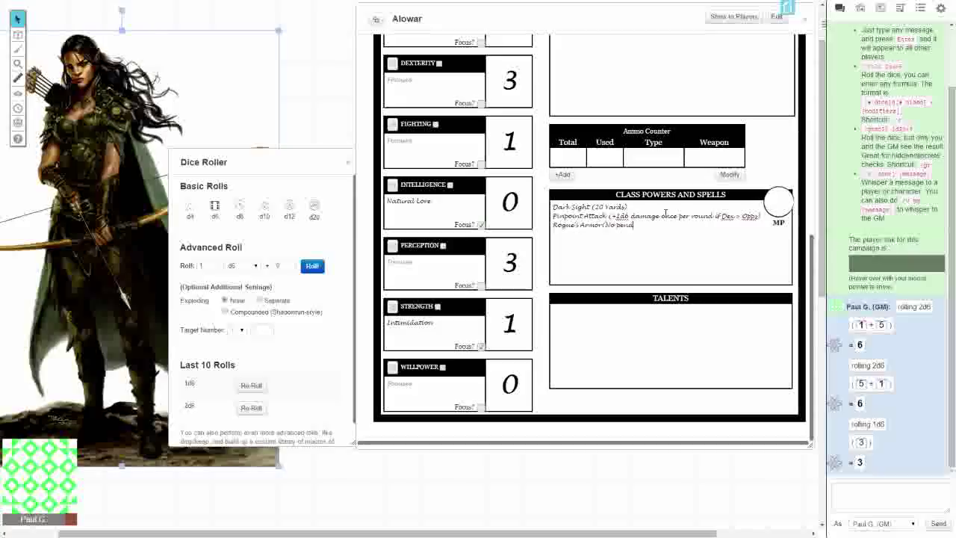
type("ties for leather armor)")
key("Return")
Enter "Scouting Novice (May reroll Stealth once)" in the character's talents
left_click(619, 351)
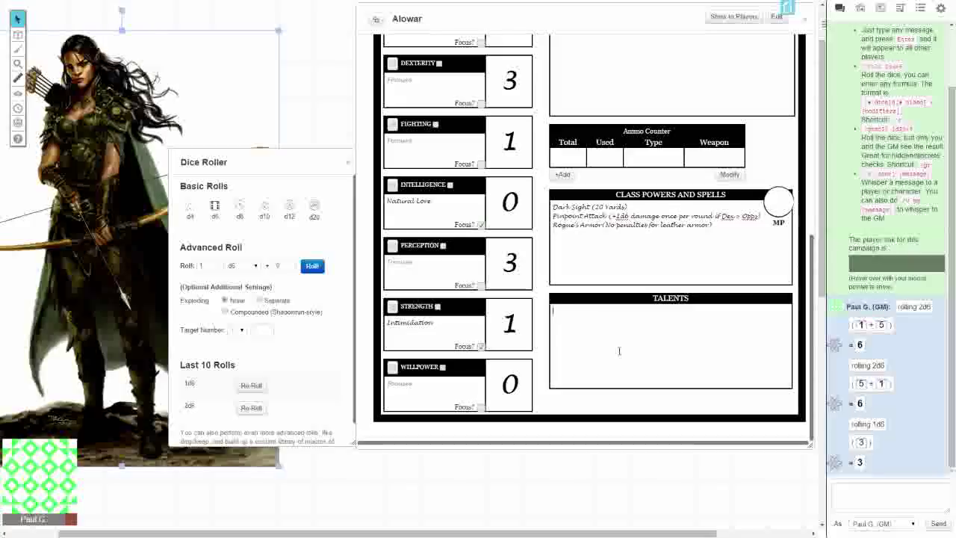
type("Scout")
type("ing (Novice)")
type(" (Maste")
key("BackSpace")
key("BackSpace")
key("BackSpace")
type("y need")
type(" Stealth)")
key("BackSpace")
type("once)")
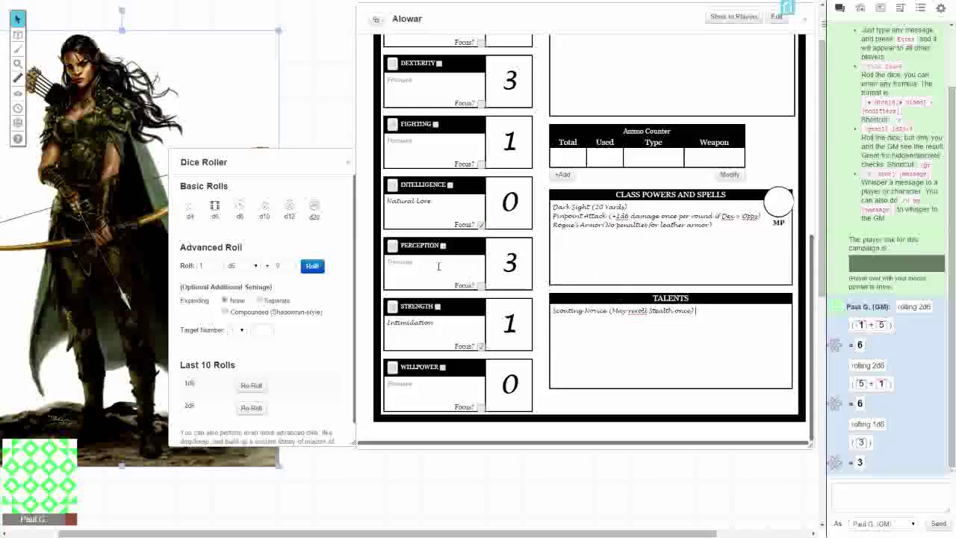
Roll 3d6 with the advanced dice roller
left_click(213, 264)
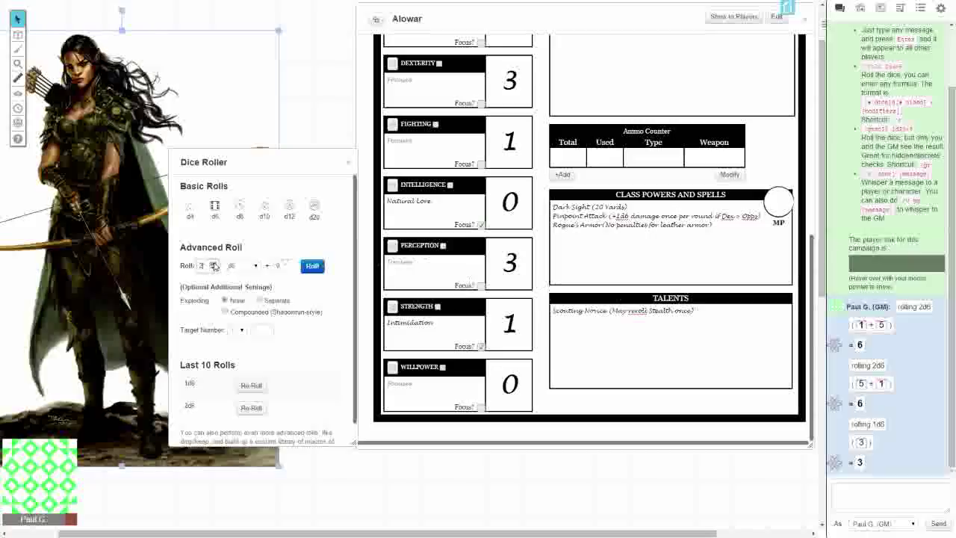
key("Up")
left_click(313, 266)
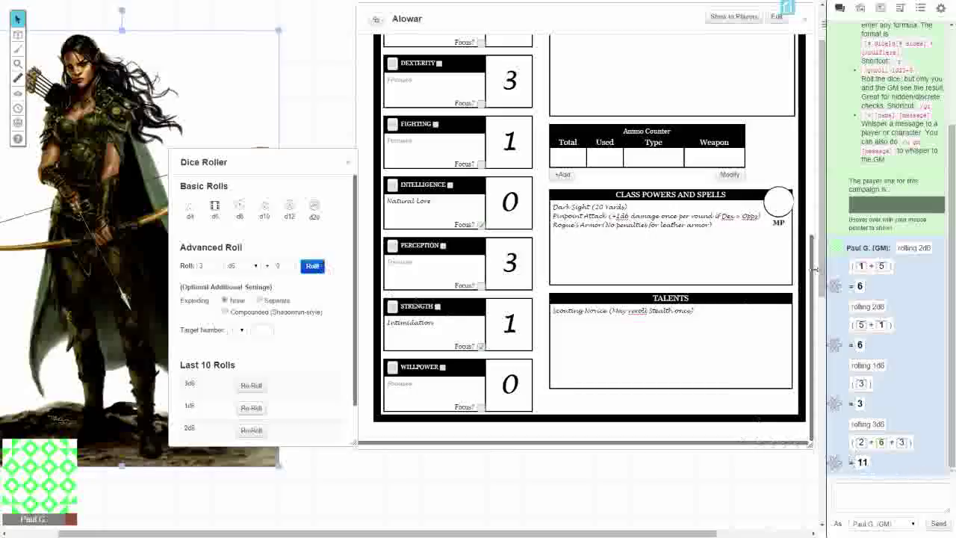
Set the character's silver money to 26 on the Background page
left_click_drag(813, 270, 806, 53)
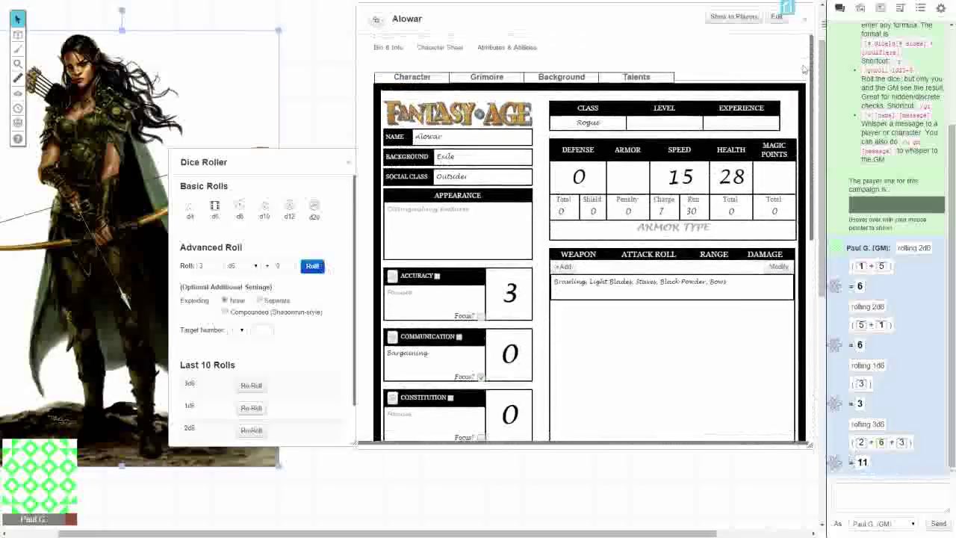
left_click(551, 78)
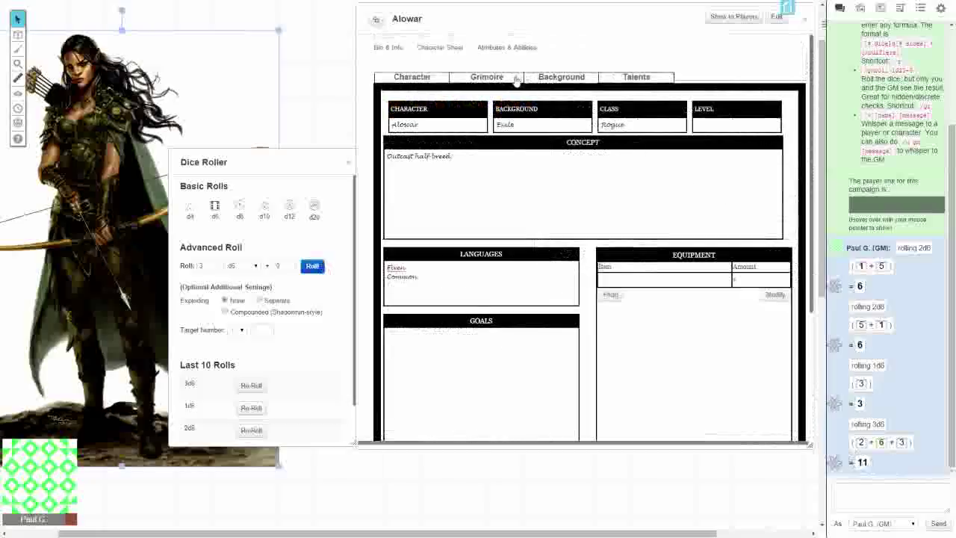
left_click(514, 79)
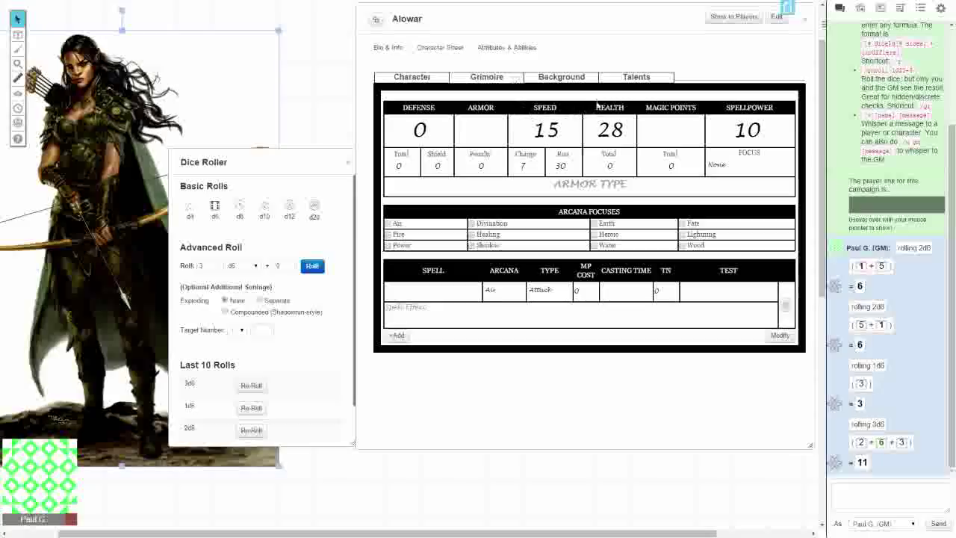
left_click(621, 81)
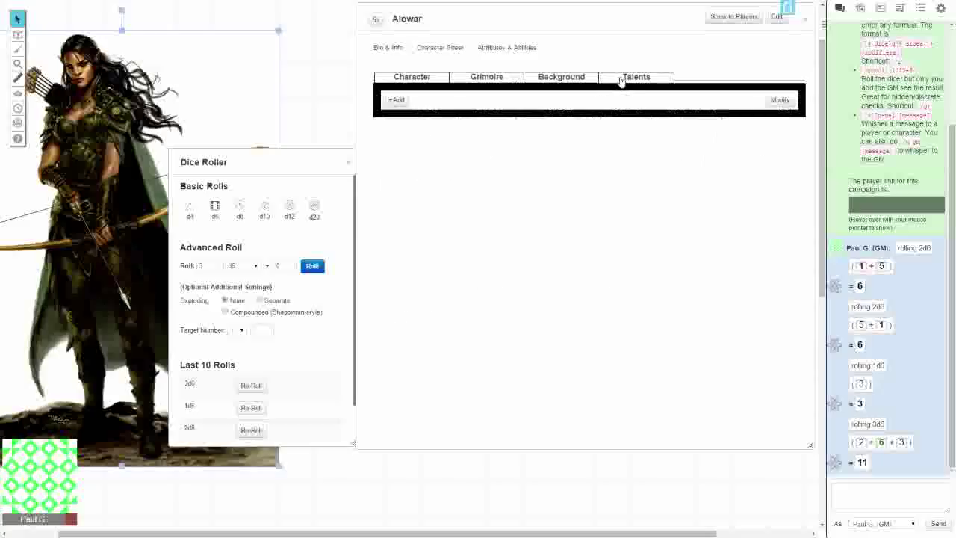
left_click(481, 79)
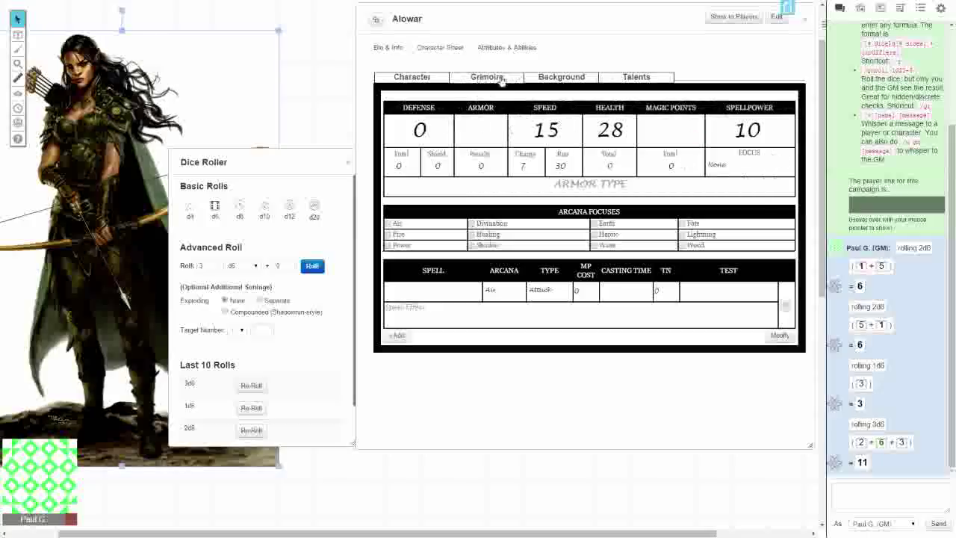
left_click(543, 79)
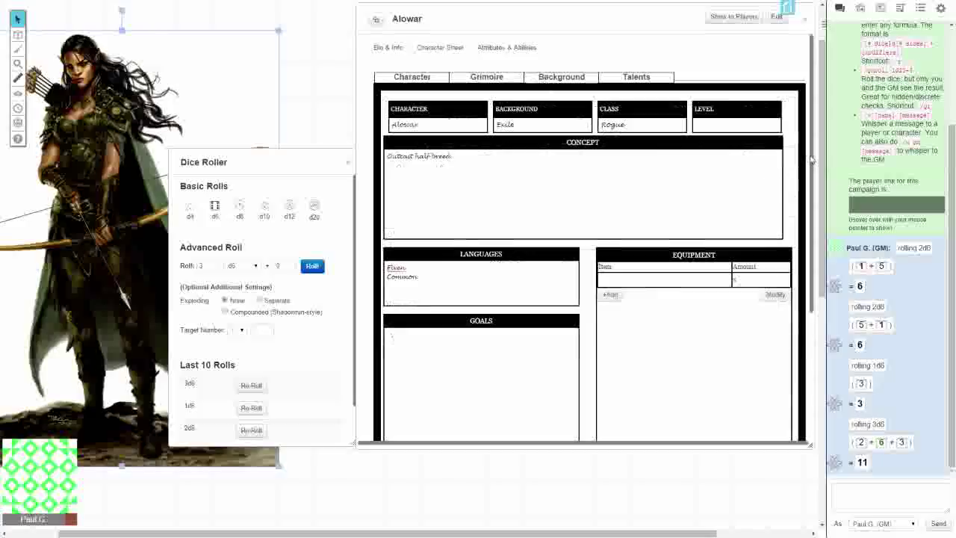
left_click_drag(814, 161, 815, 299)
left_click(655, 395)
type("26")
Enter light leather armor as the first item in the equipment list
scroll(697, 175, "up", 3)
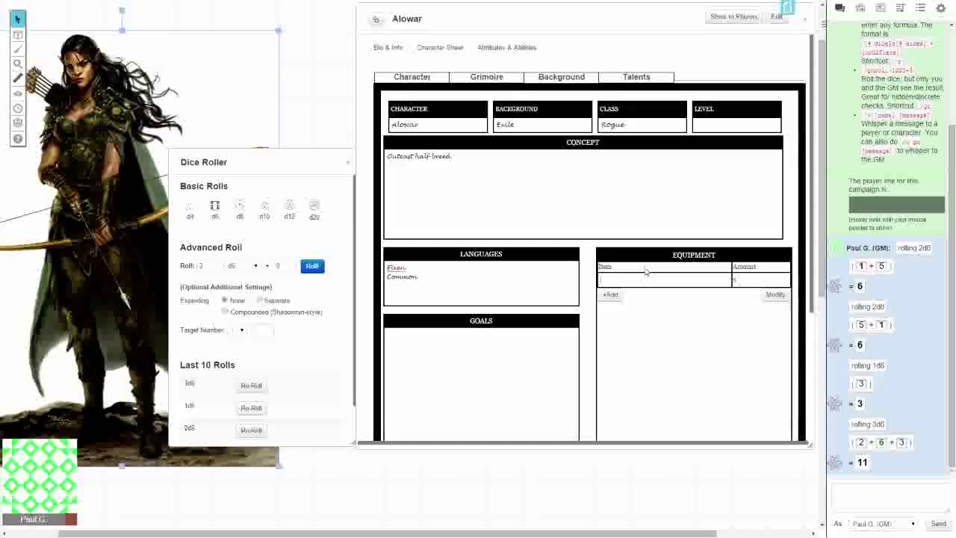
type("light leather armor")
key("Tab")
type("3")
key("BackSpace")
left_click(773, 294)
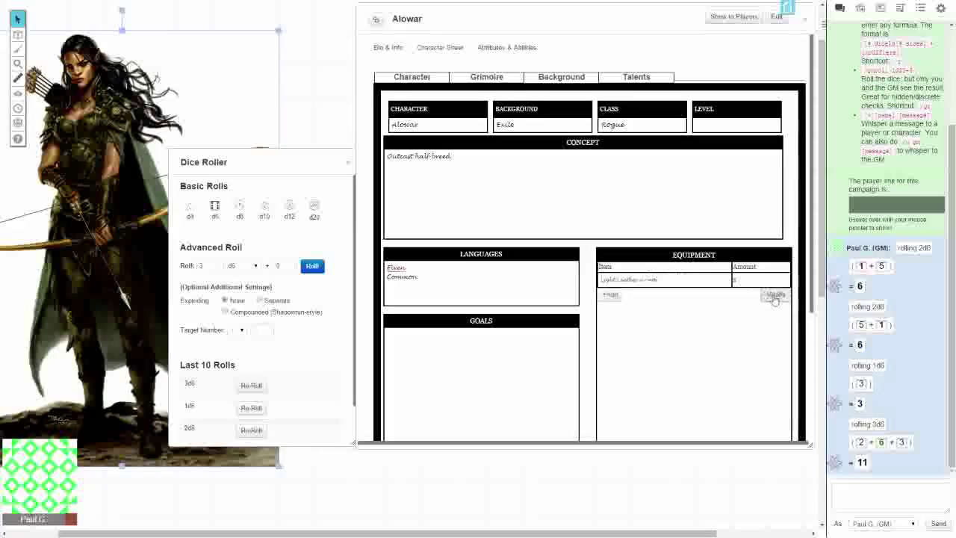
Add a second equipment item reading "Short Bow (16/32 yard range)"
left_click(610, 294)
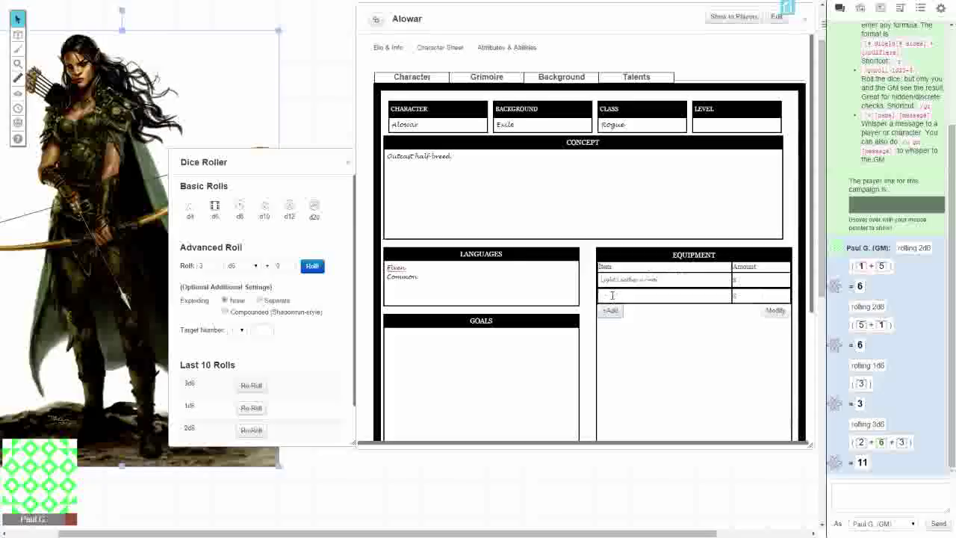
left_click(619, 295)
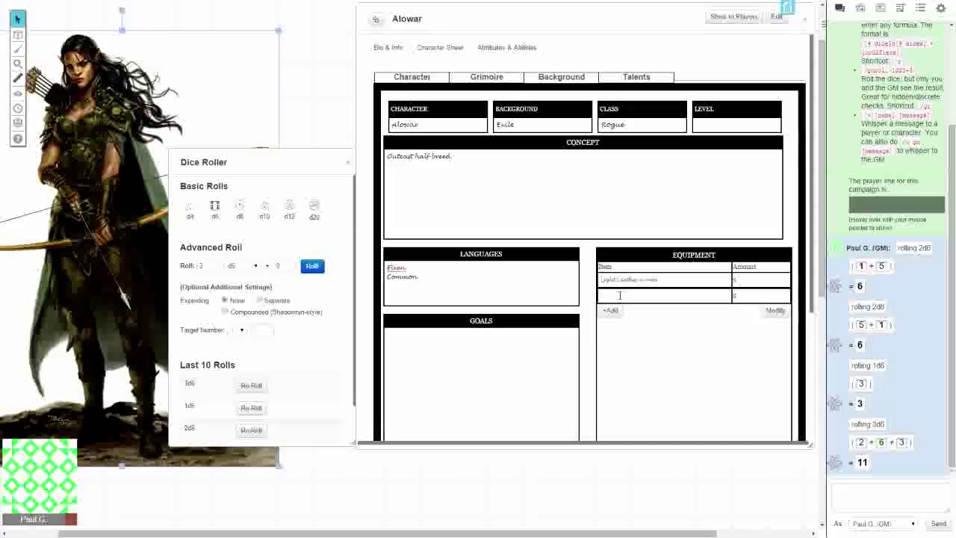
type("hort Bow")
type("(1x)")
type("/80 yards)")
key("BackSpace")
type("range)")
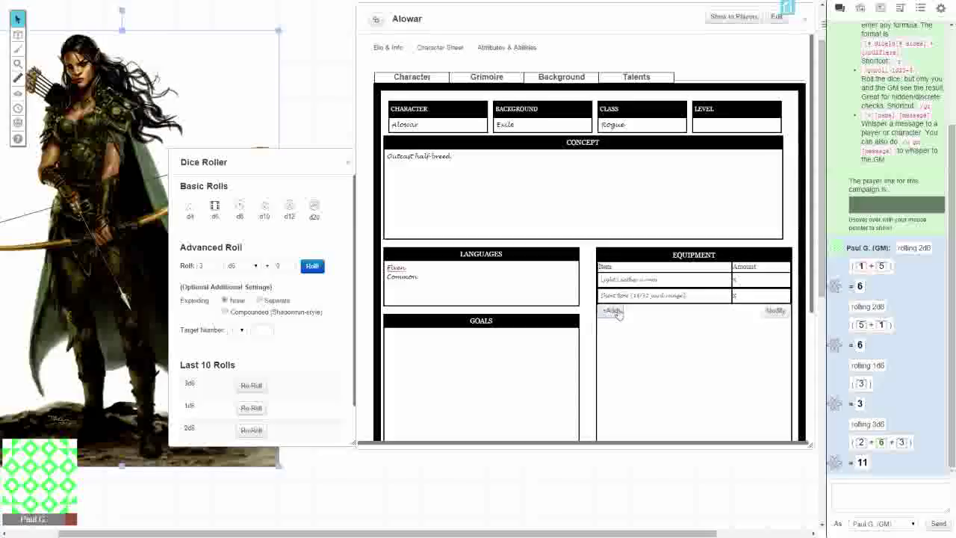
Append the damage 1d6+1 to the Short Bow entry in the equipment list
left_click(614, 311)
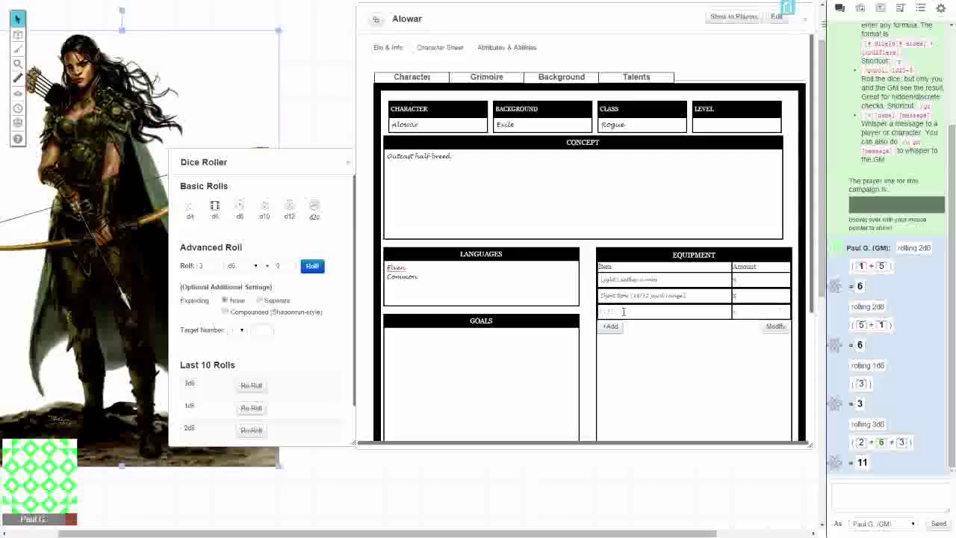
left_click(623, 311)
left_click(628, 294)
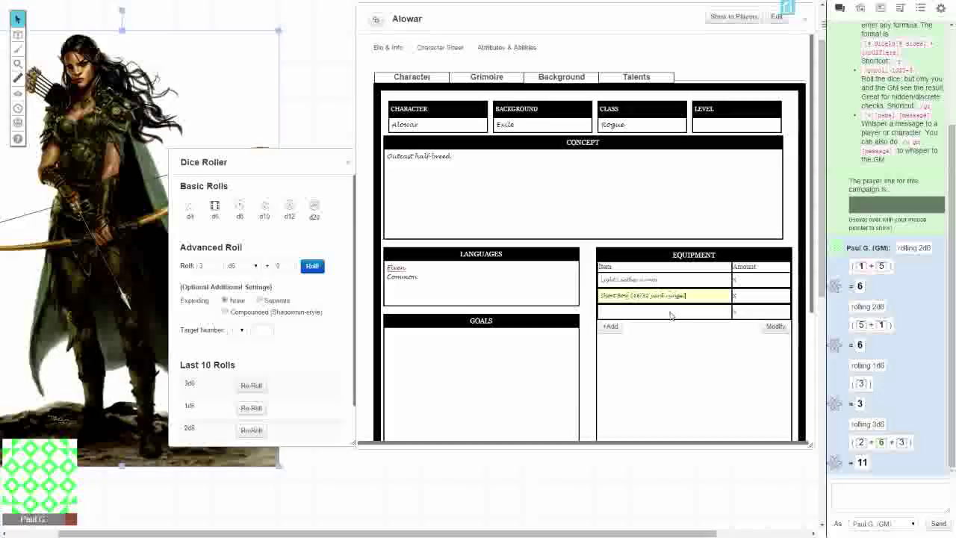
left_click(630, 296)
type("d8+1")
key("BackSpace")
key("BackSpace")
key("BackSpace")
type("6+1")
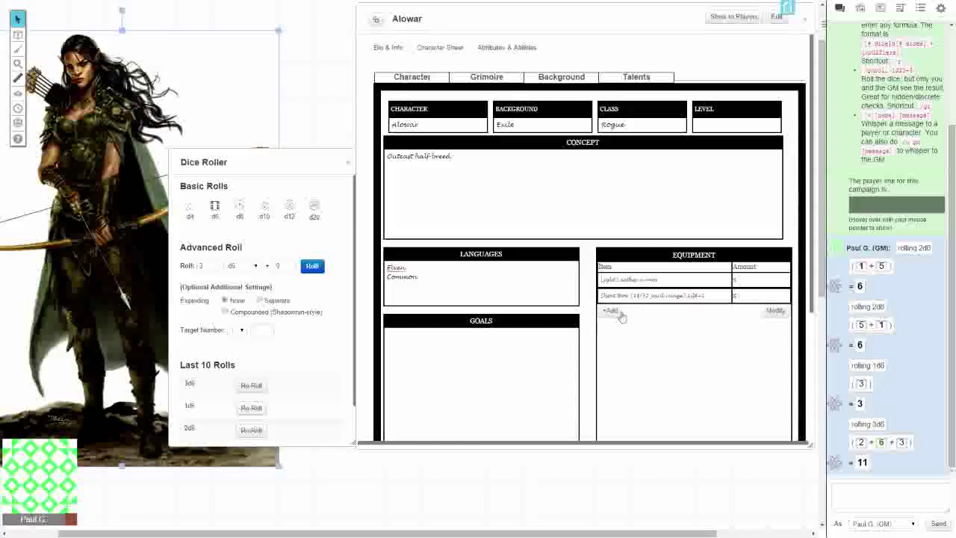
Add a Short Sword with its 1d6 damage as the third equipment item
left_click(612, 310)
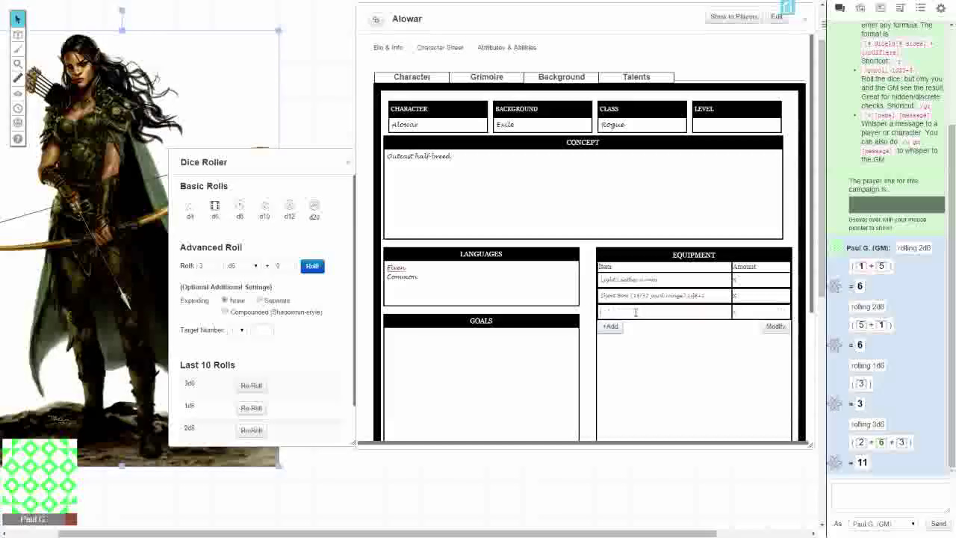
type("Short Sword")
type("1d6+")
key("BackSpace")
key("BackSpace")
key("BackSpace")
key("BackSpace")
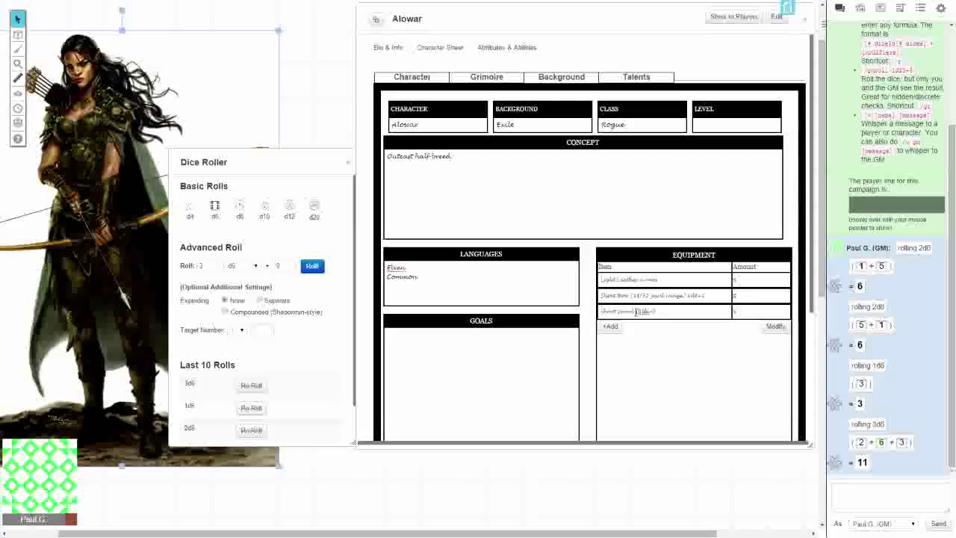
type("1d6+")
Add a weapon entry named Short Sword on the main character page, keeping its weapon notes empty
scroll(697, 351, "down", 5)
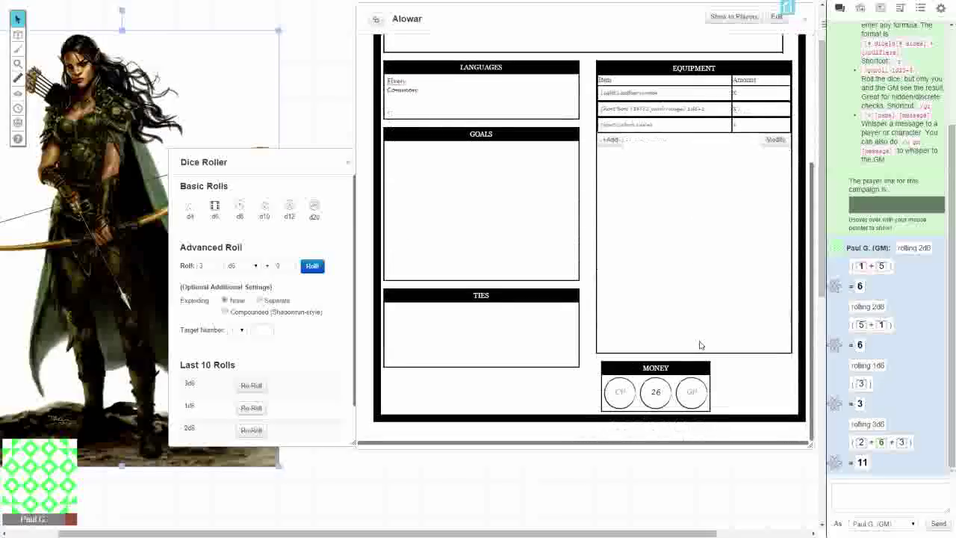
scroll(699, 344, "up", 5)
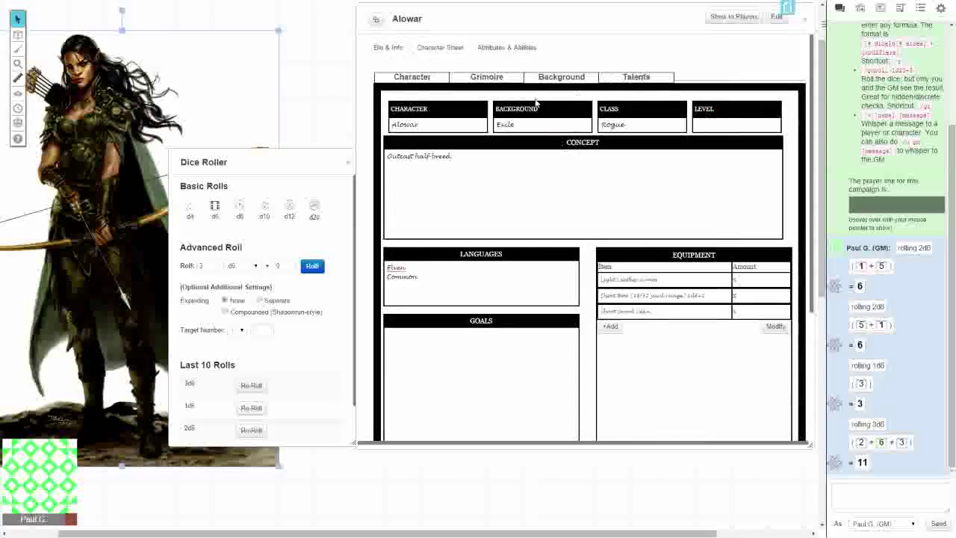
left_click(511, 79)
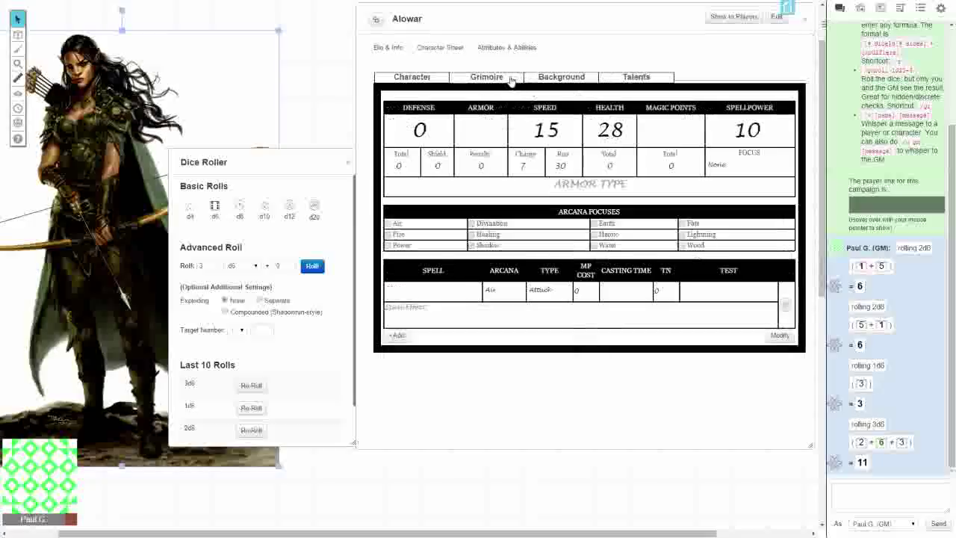
left_click(430, 79)
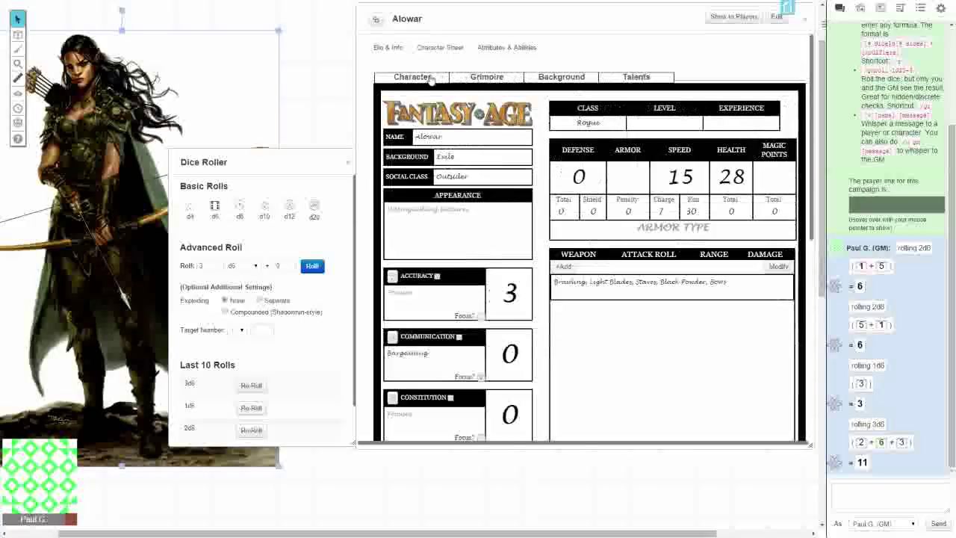
left_click(564, 268)
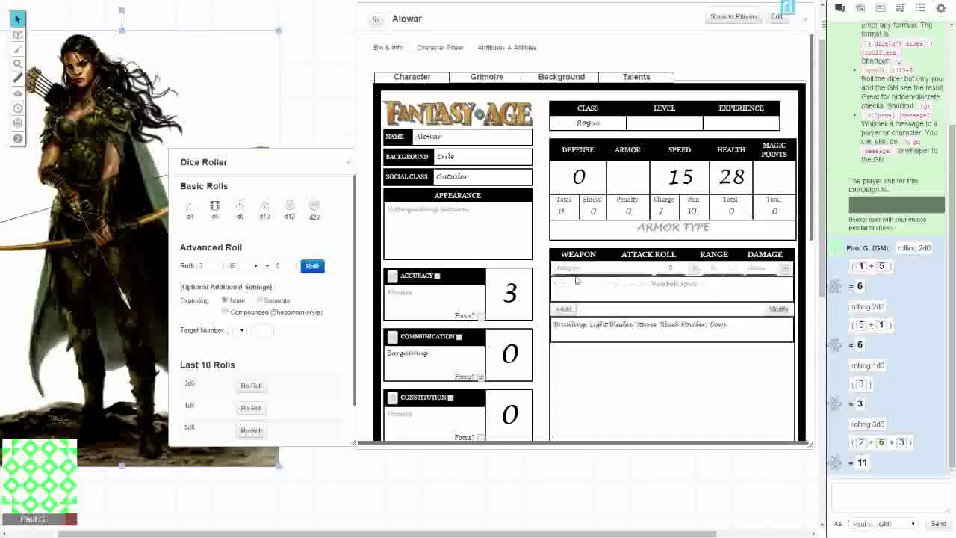
type("Short Sword")
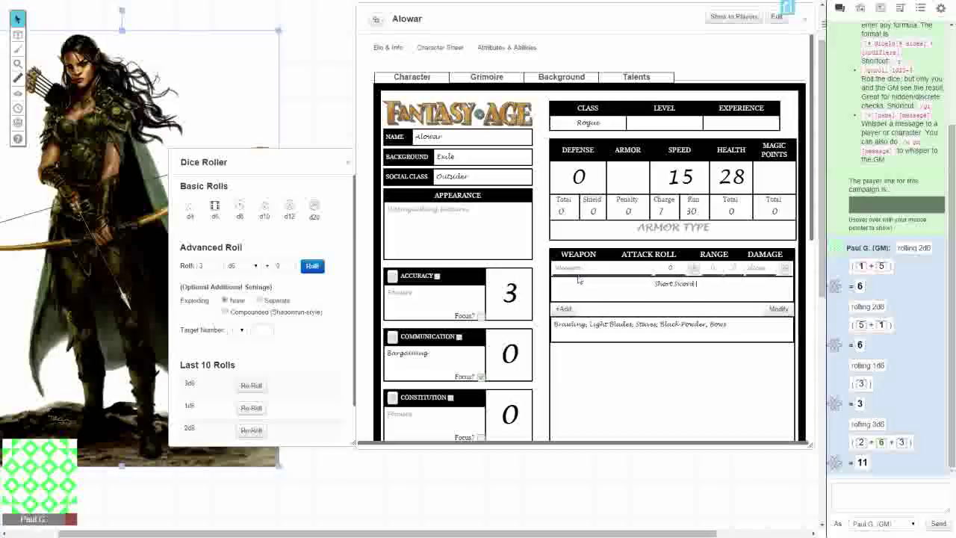
left_click(583, 267)
left_click_drag(708, 287, 575, 286)
key("BackSpace")
left_click(578, 267)
type("Short Sword")
key("Tab")
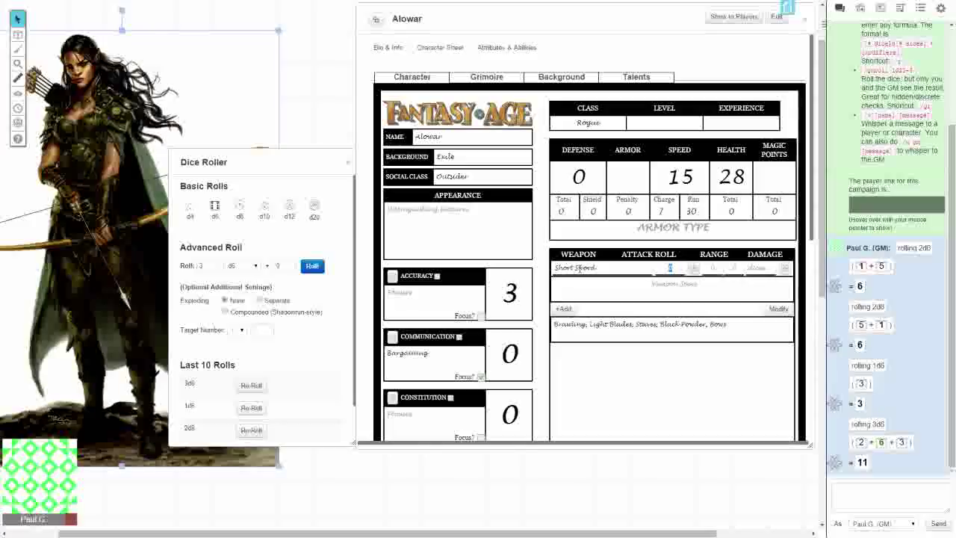
Set the Short Sword's attack roll to 3 and damage to 1d6 + 2, and test both rolls
type("3")
key("Tab")
key("Tab")
type("1d6 + 3")
left_click(694, 269)
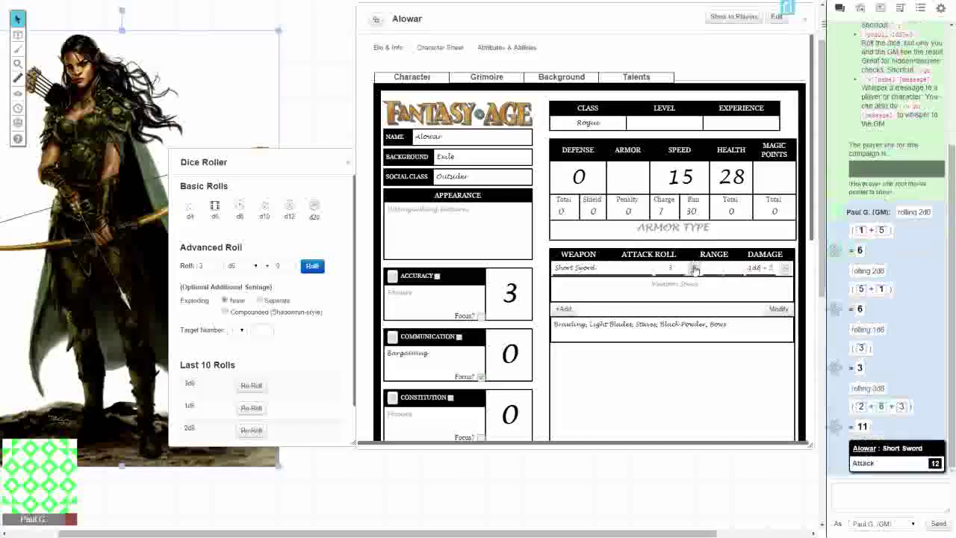
left_click(784, 271)
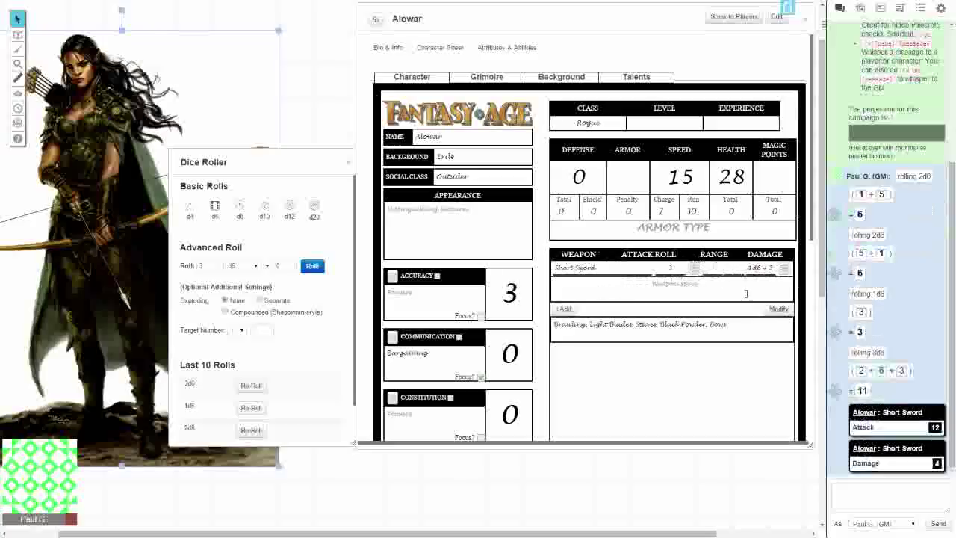
Add a second weapon entry named Shortbow with an attack roll of 3
left_click(556, 309)
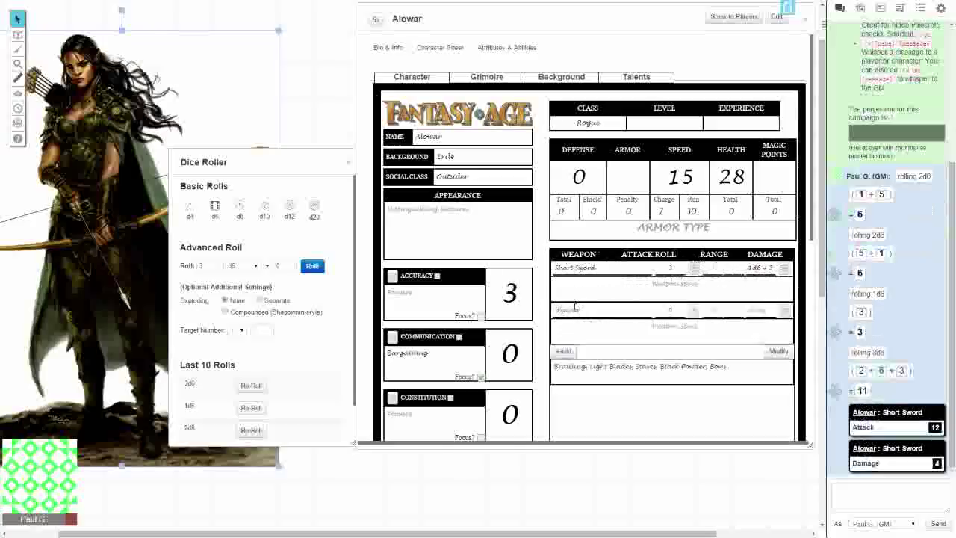
left_click(574, 310)
type("Short Bow")
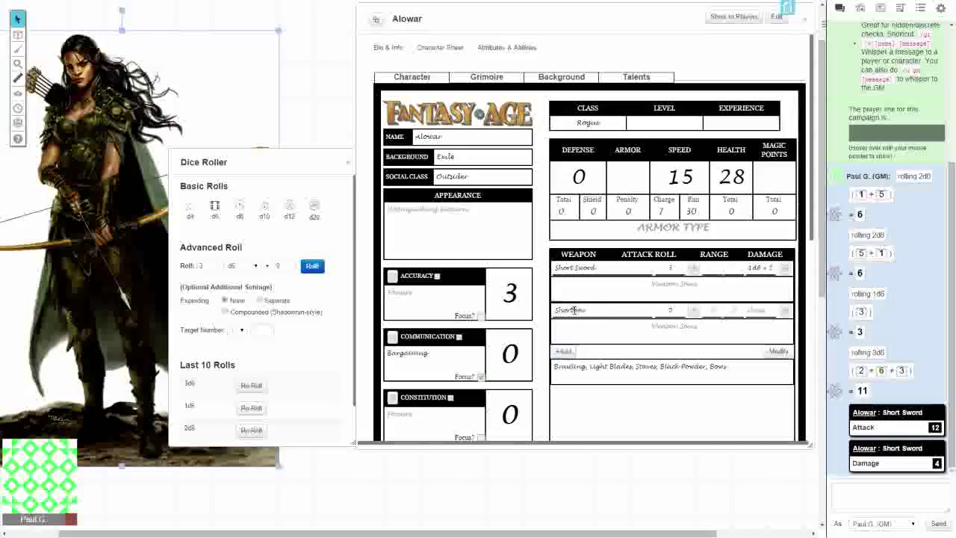
key("Tab")
type("5")
key("BackSpace")
type("3")
Set the Shortbow's range to 16 and 32 and its damage to 1d6 + 1
key("Tab")
type("18")
type("32")
type("1d")
type("6 + 1")
Set the character's armor value to 3 and enter Light Leather as the armor type
scroll(622, 303, "down", 3)
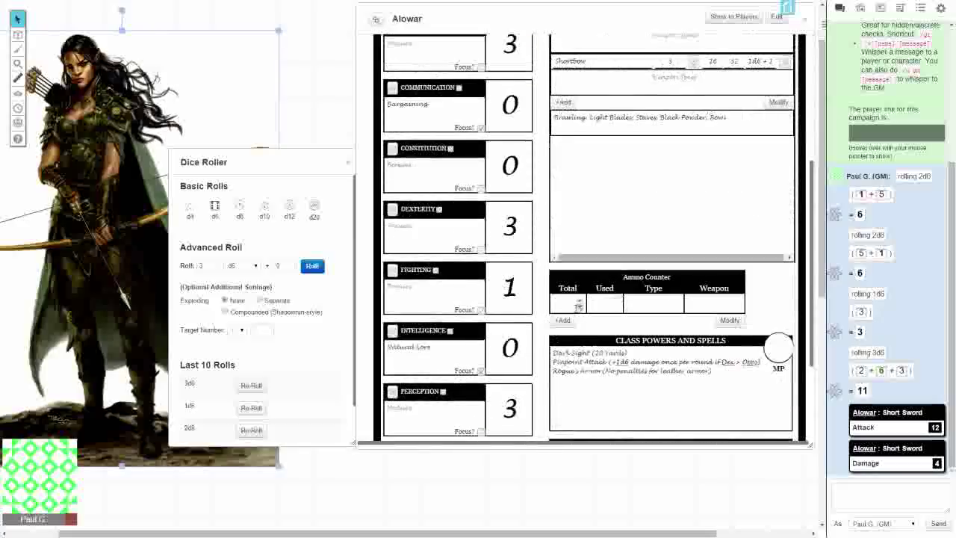
scroll(588, 331, "down", 2)
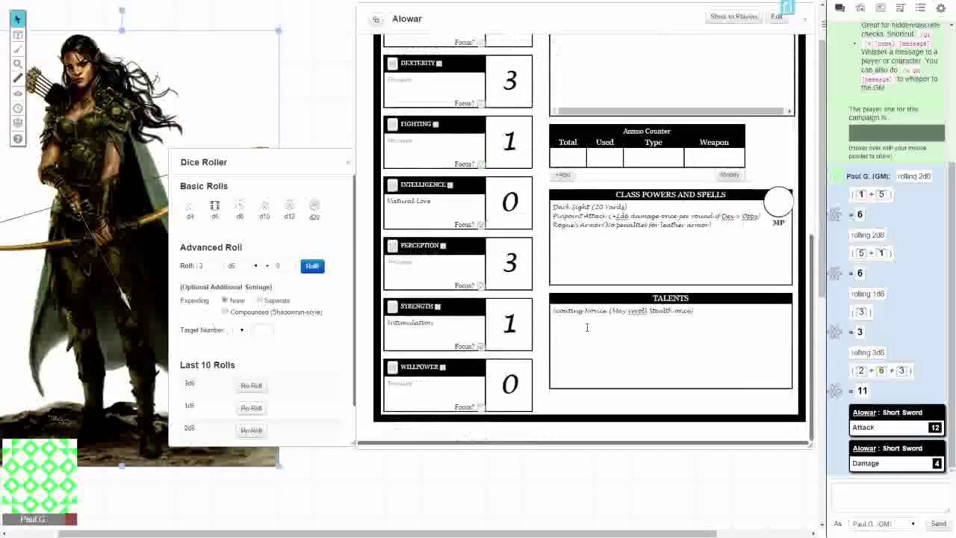
scroll(587, 331, "up", 3)
scroll(587, 331, "up", 1)
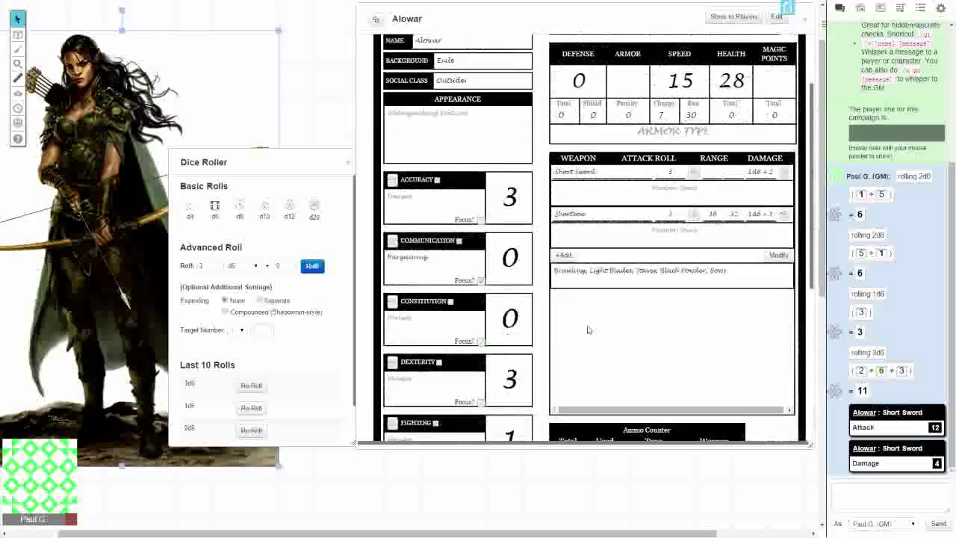
scroll(588, 329, "up", 2)
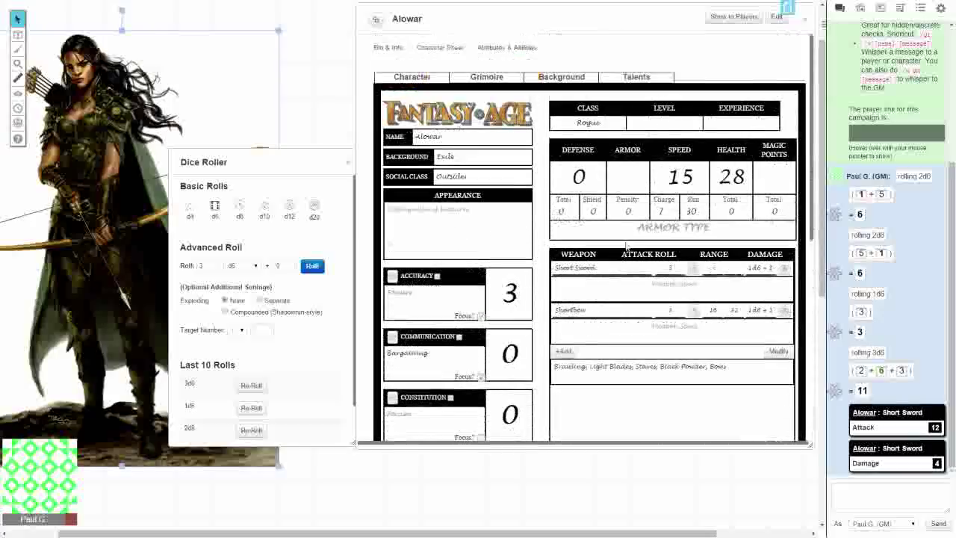
left_click(628, 173)
type("3")
type("Light Lea")
type("ther")
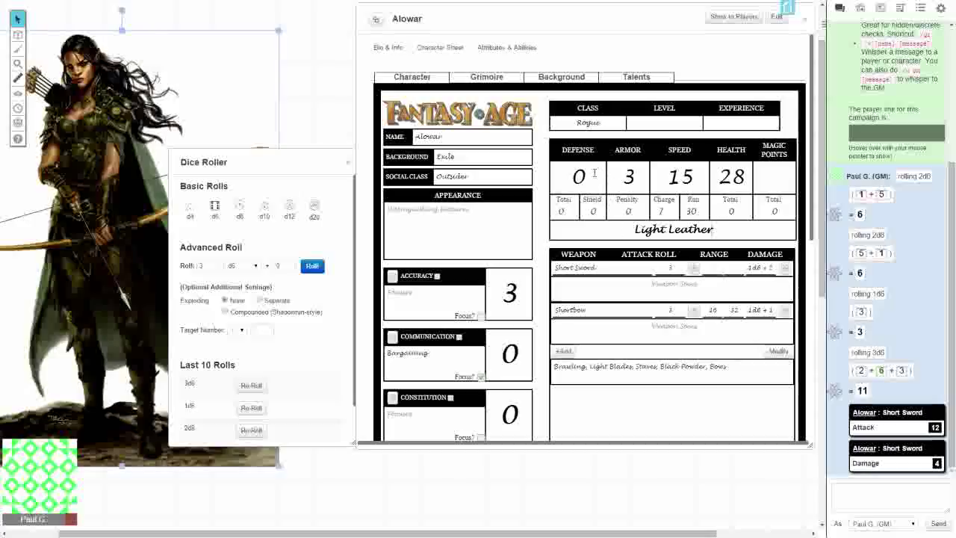
Set the character's defense to 13
left_click_drag(594, 174, 568, 168)
type("13")
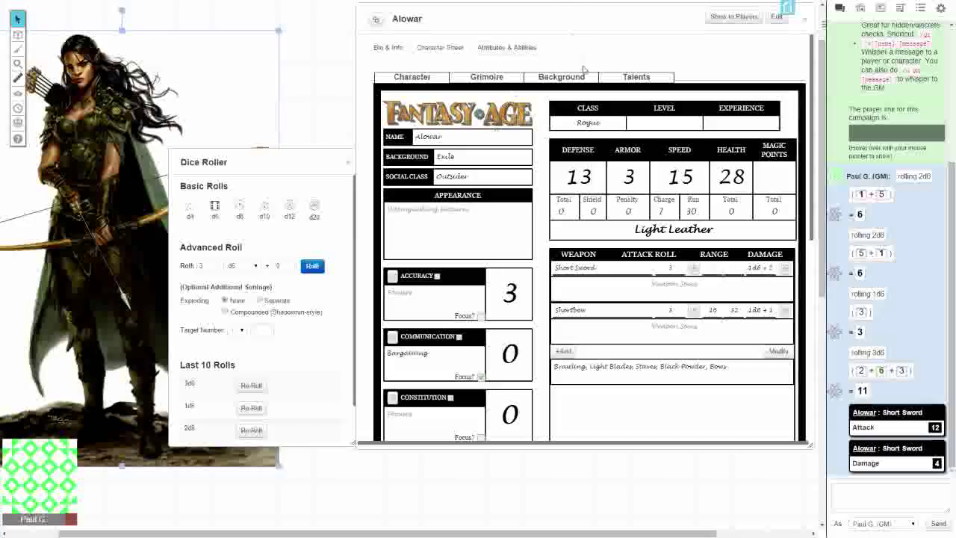
scroll(574, 102, "down", 6)
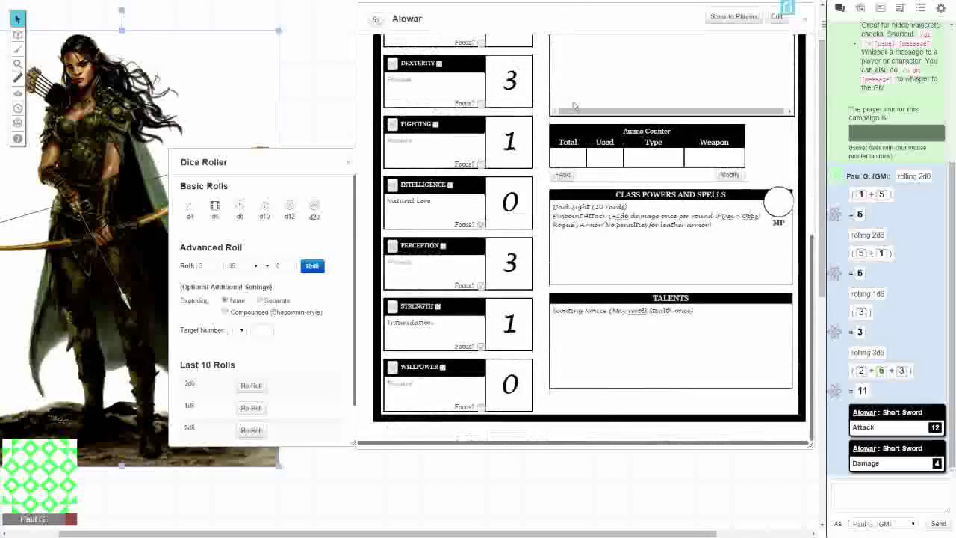
scroll(574, 105, "up", 5)
scroll(573, 105, "up", 2)
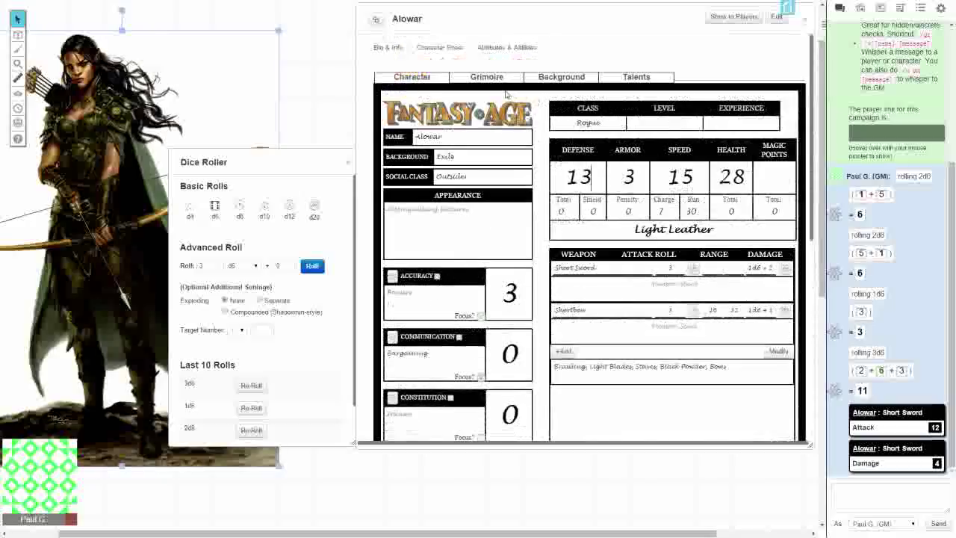
On the background page, enter Survive as the goal and Dwarven Mining Camp as the tie
left_click(551, 79)
scroll(572, 107, "down", 5)
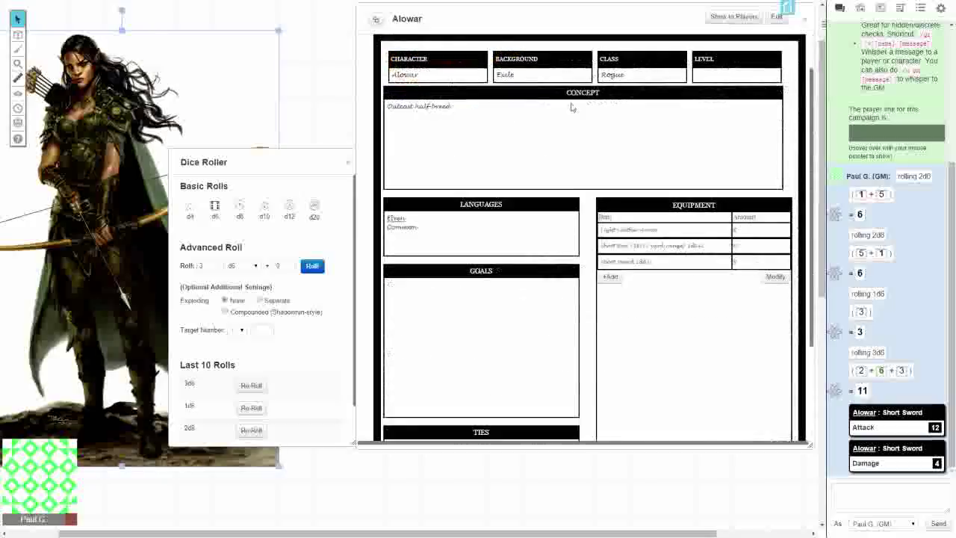
type("Survive")
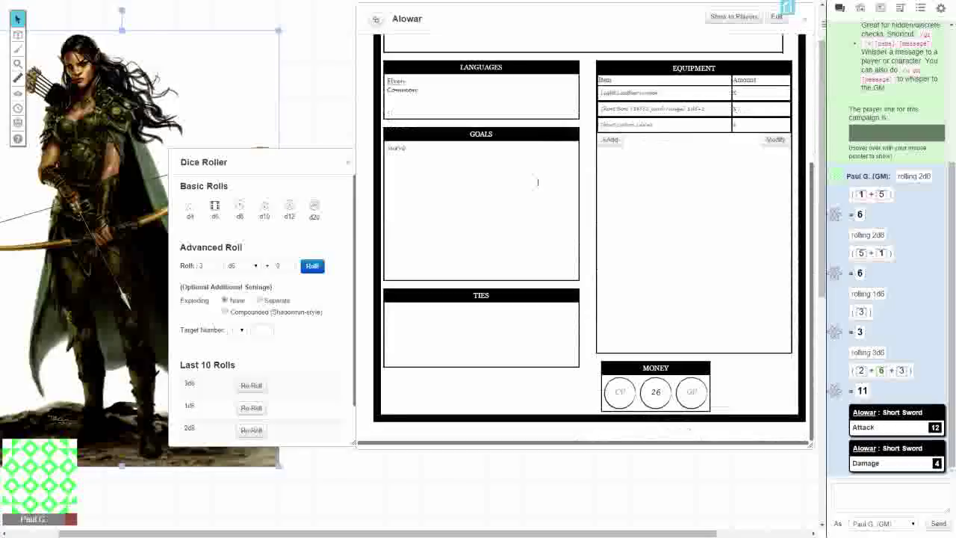
type("Dwarves, Mining")
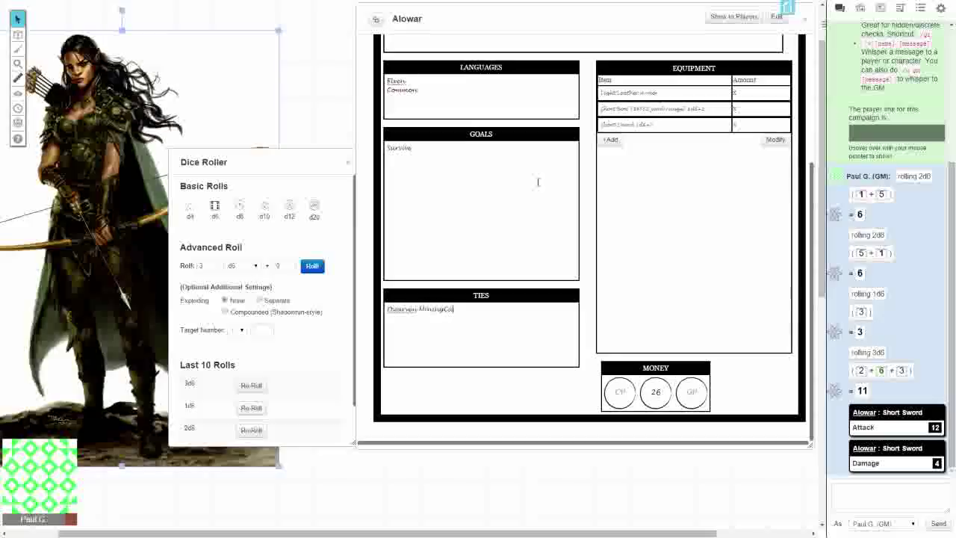
type(" Camp")
Remove the Short Sword and Short Bow entries from the equipment list on the background page
scroll(451, 243, "up", 5)
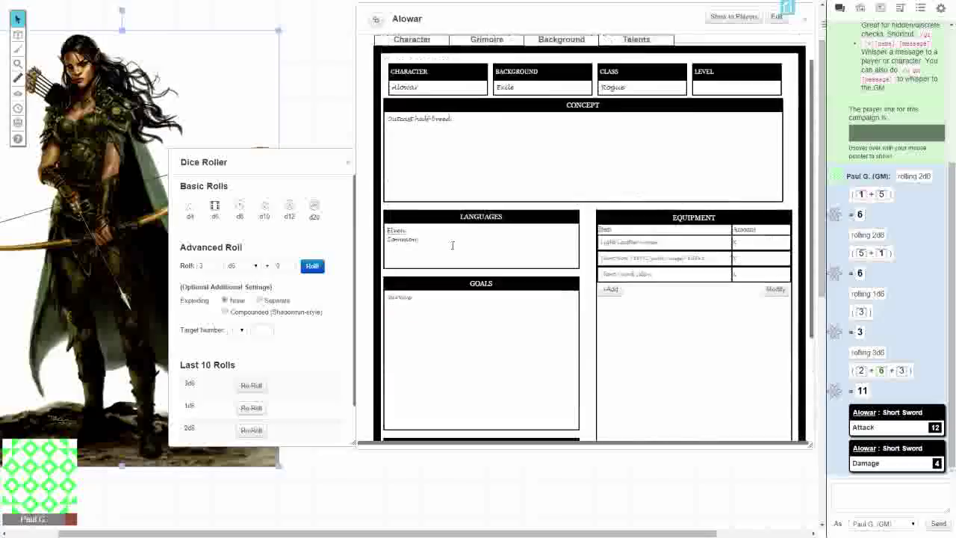
left_click(412, 76)
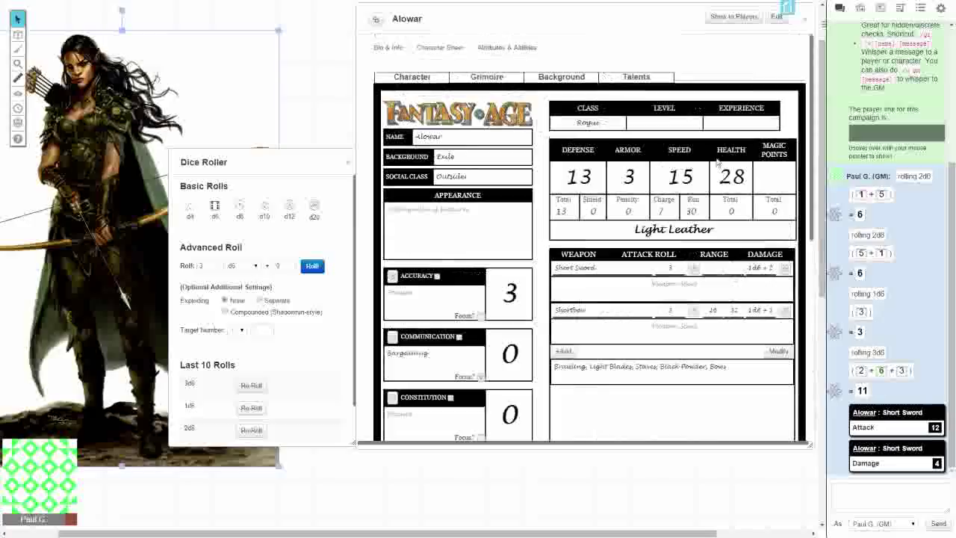
left_click(554, 78)
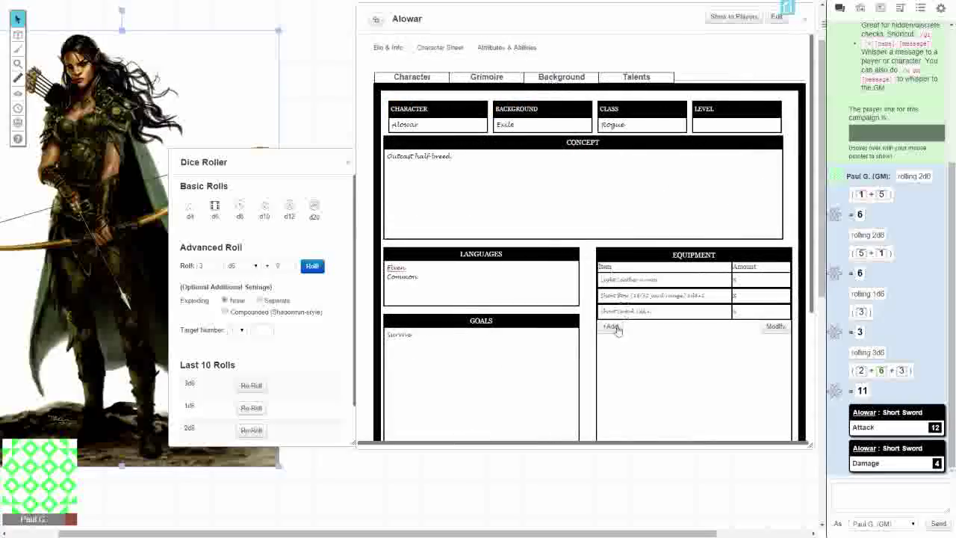
left_click(769, 328)
left_click(779, 310)
left_click(781, 295)
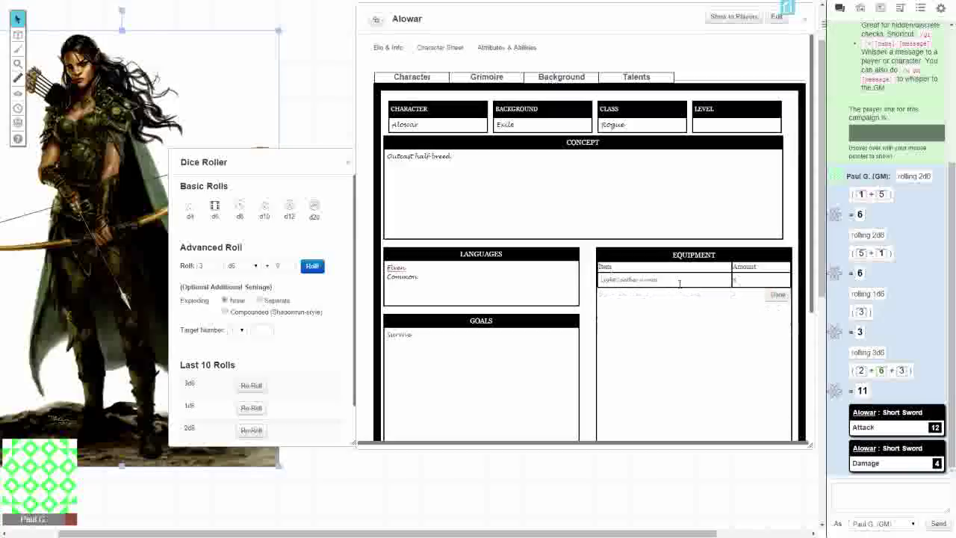
Fill in the ammo counter on the main character page with total 20, type Arrow and weapon Shortbow
left_click(469, 81)
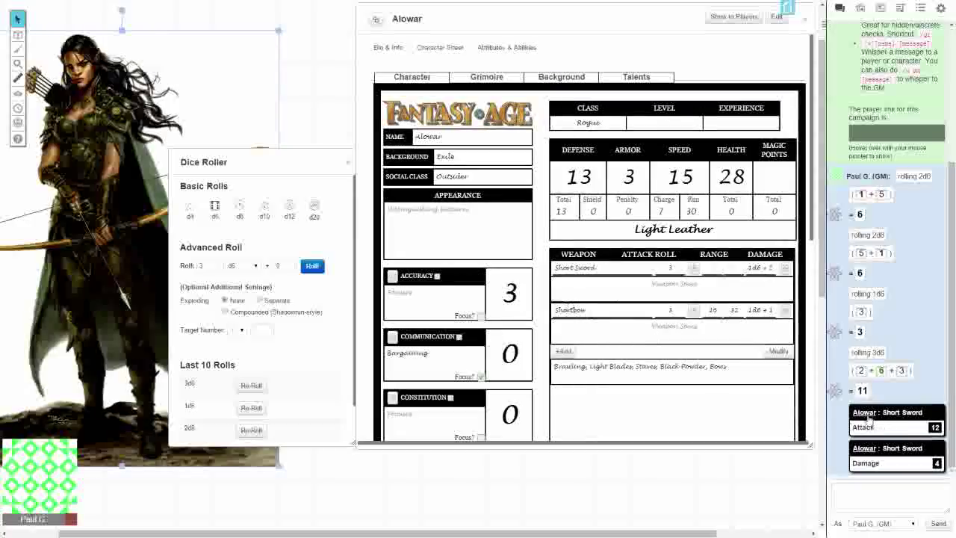
scroll(705, 402, "down", 5)
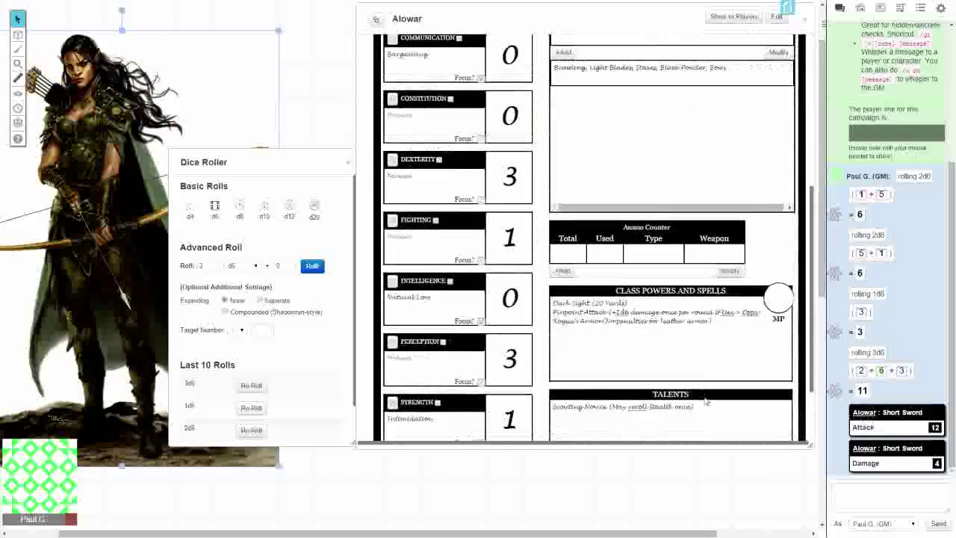
scroll(706, 401, "up", 5)
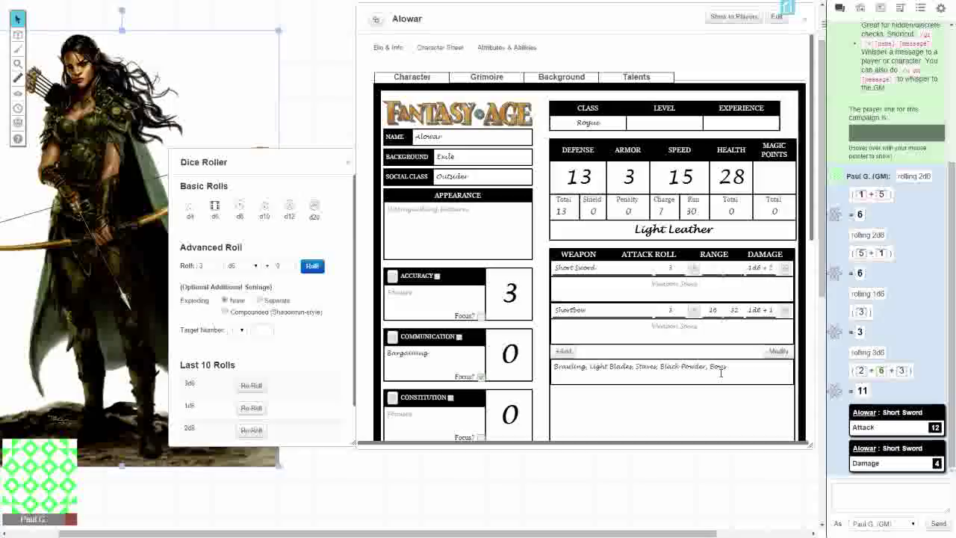
scroll(717, 350, "down", 3)
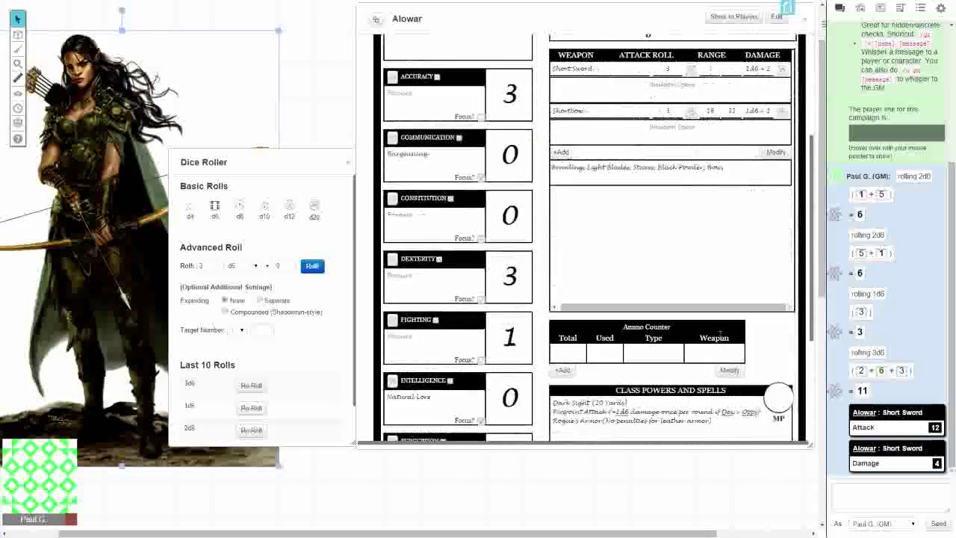
left_click(567, 349)
type("20")
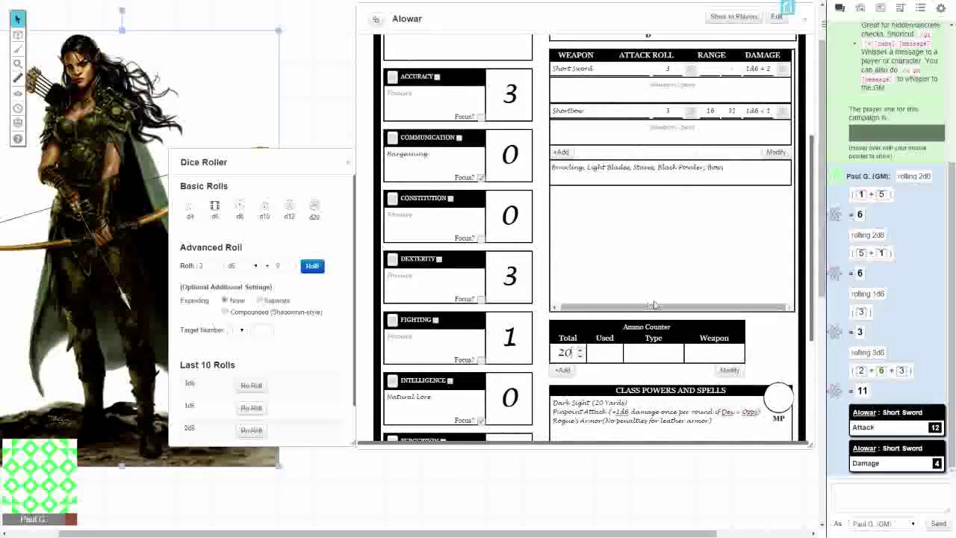
left_click(660, 355)
type("Arrow")
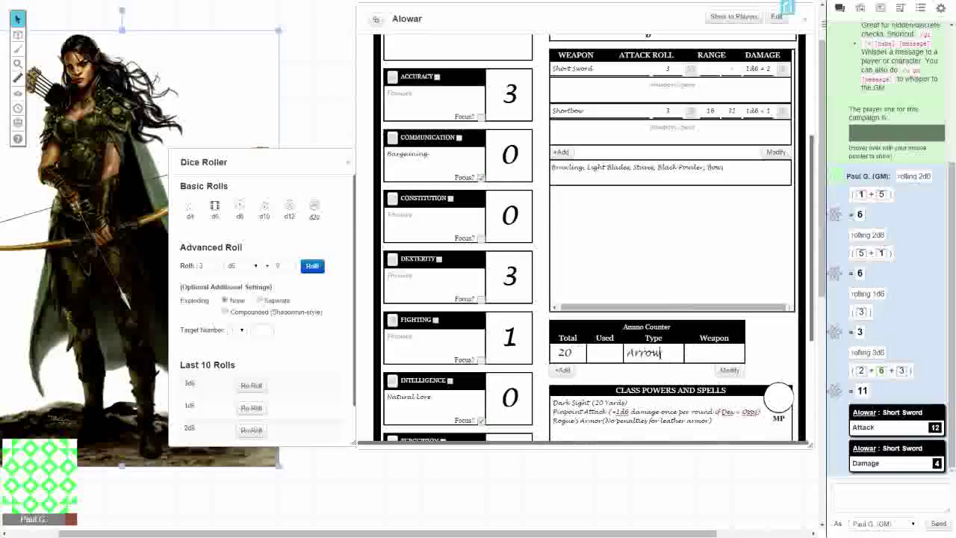
type("Shortbow")
Close the dice roller, move the character artwork so it stands fully visible beside the sheet, and deselect it
scroll(661, 328, "up", 5)
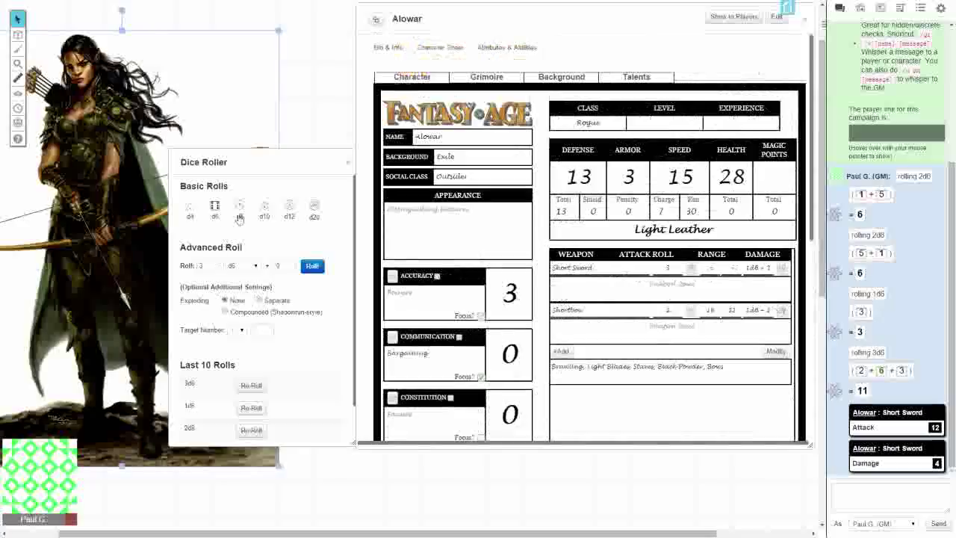
left_click(348, 162)
left_click_drag(172, 250, 240, 248)
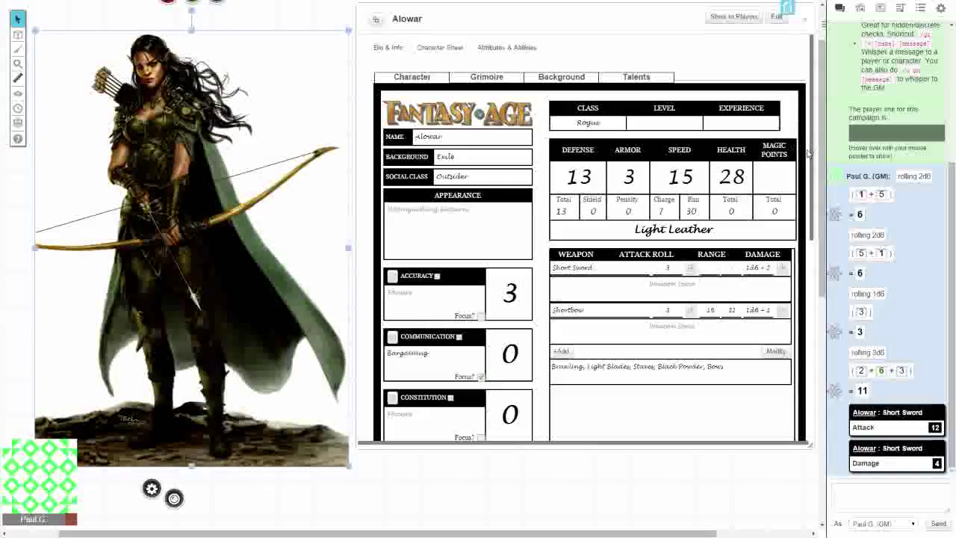
left_click_drag(811, 156, 812, 128)
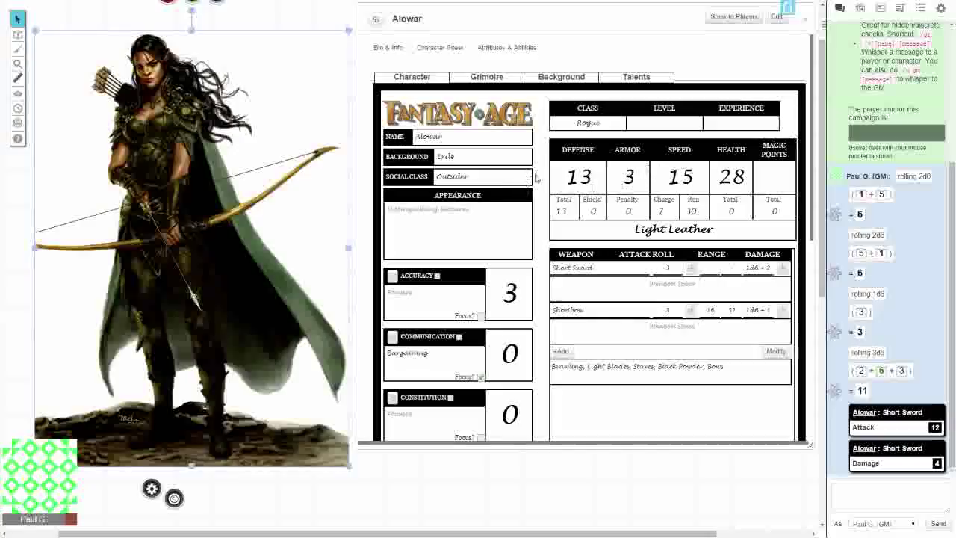
left_click(353, 144)
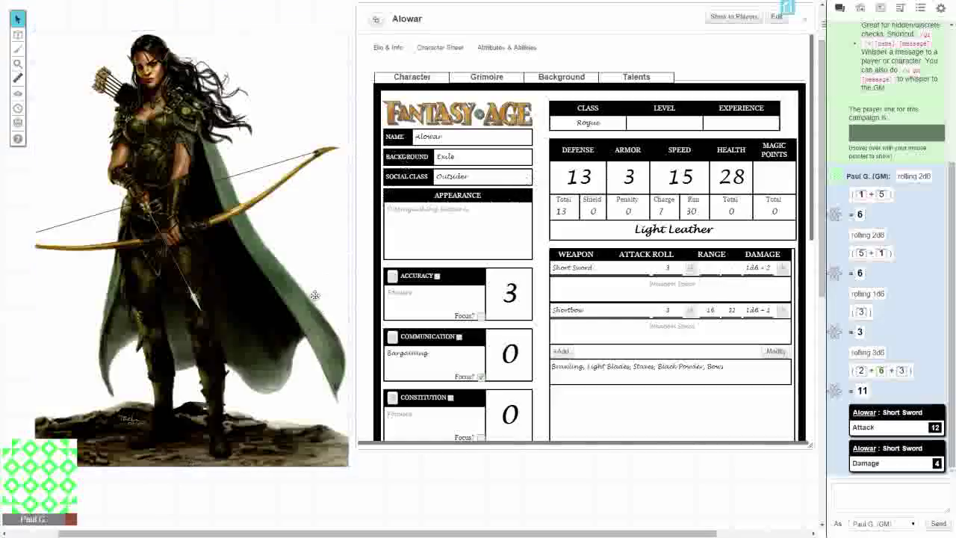